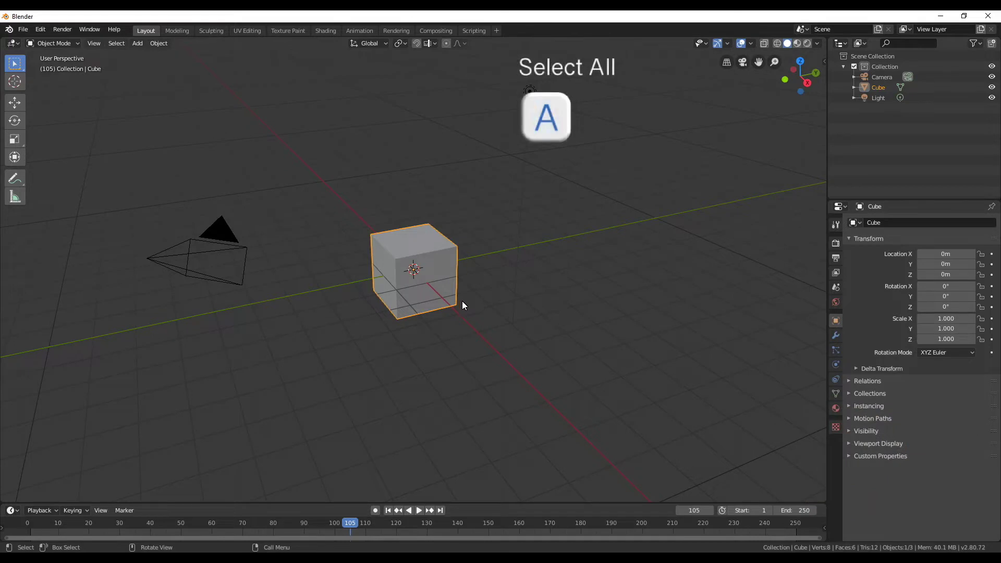
Delete the default cube, camera and light from the scene.
key("a")
key("x")
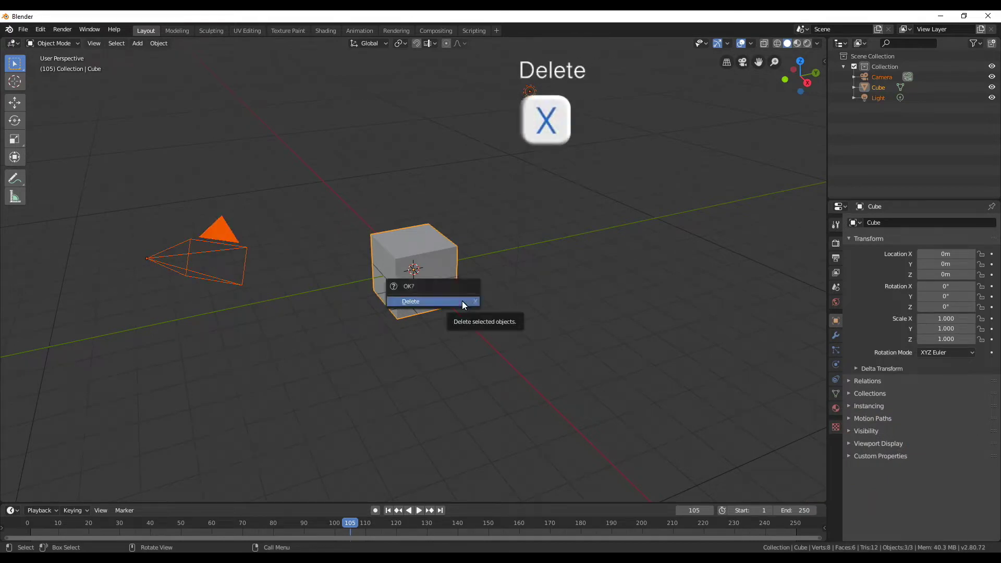
left_click(461, 301)
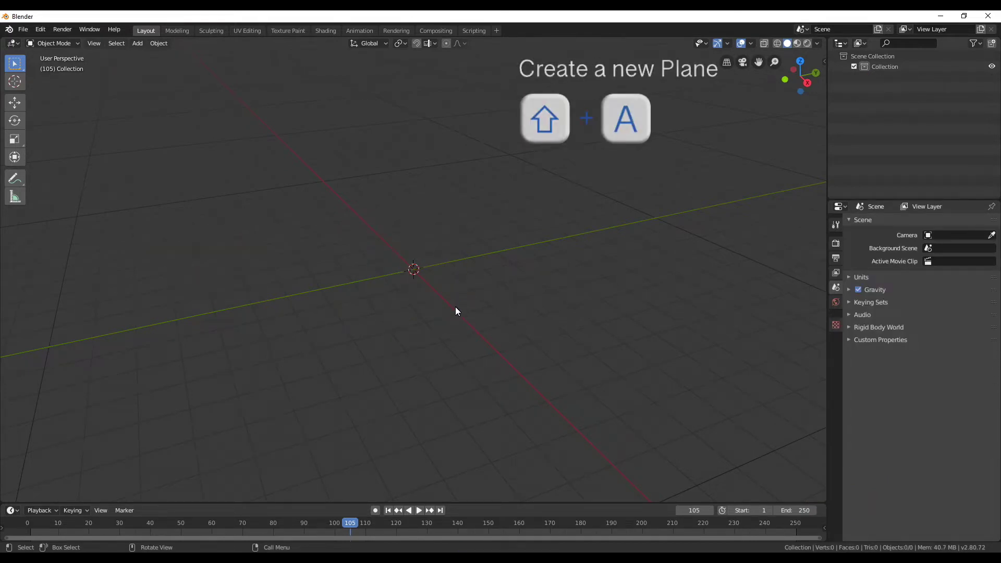
Add a 2 m mesh plane at the origin and expand its Add Plane settings.
key("shift+a")
mouse_move(407, 292)
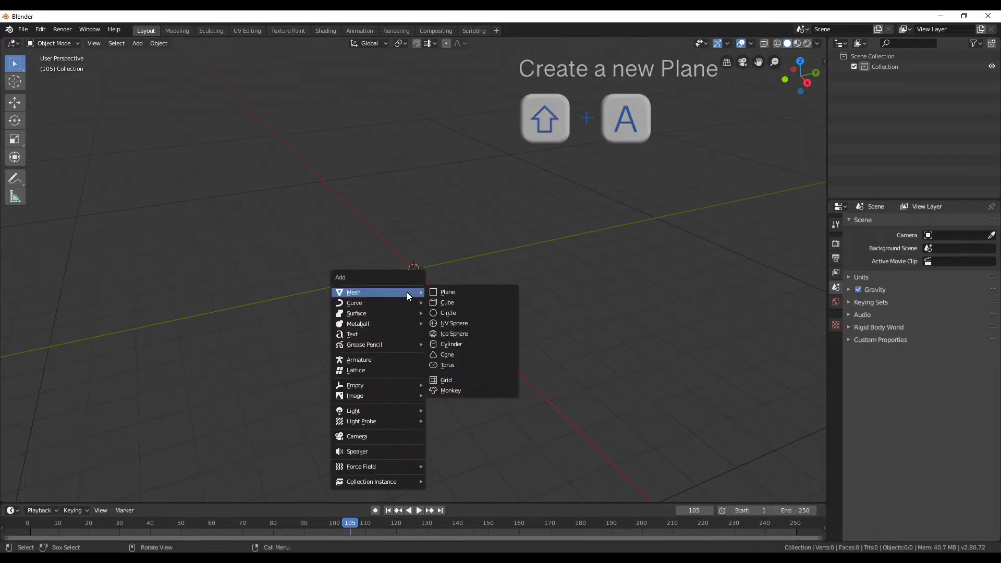
left_click(446, 293)
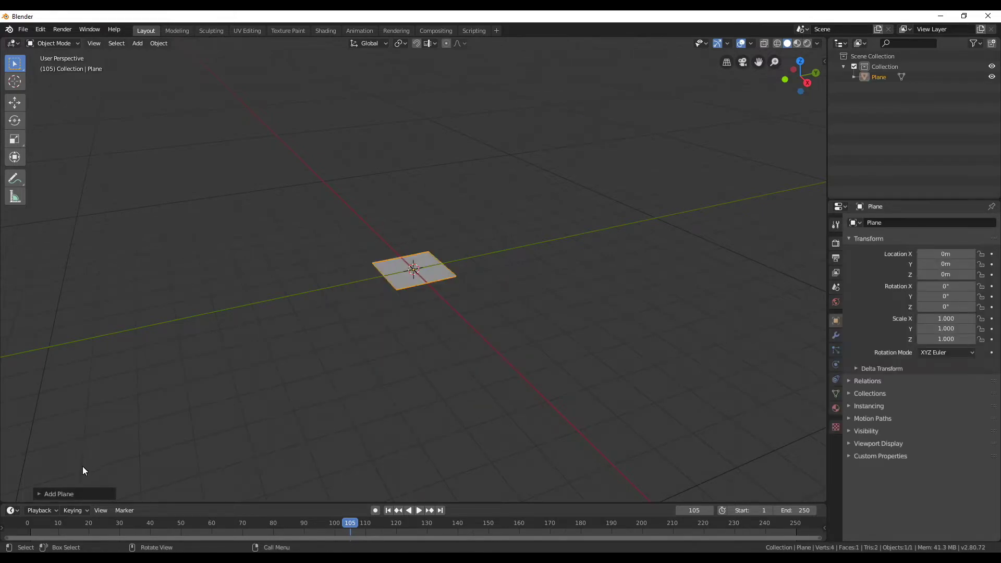
left_click(38, 494)
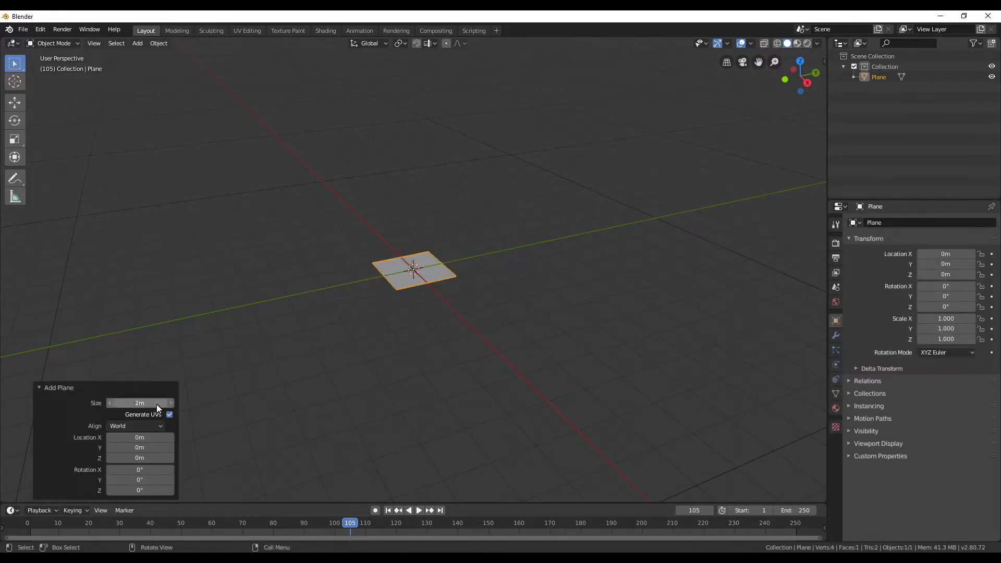
middle_click_drag(318, 367, 376, 341)
scroll(381, 340, "up", 3)
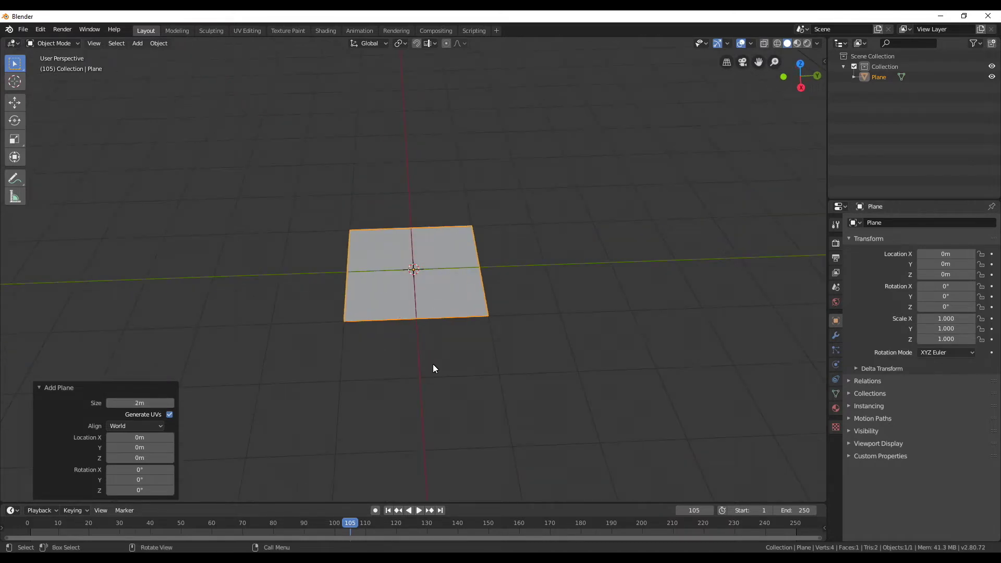
In the Sculpting workspace, enable symmetry tiling on X, Y and Z.
left_click(211, 30)
mouse_move(417, 312)
middle_mouse_down()
mouse_move(464, 321)
mouse_move(438, 351)
middle_mouse_up()
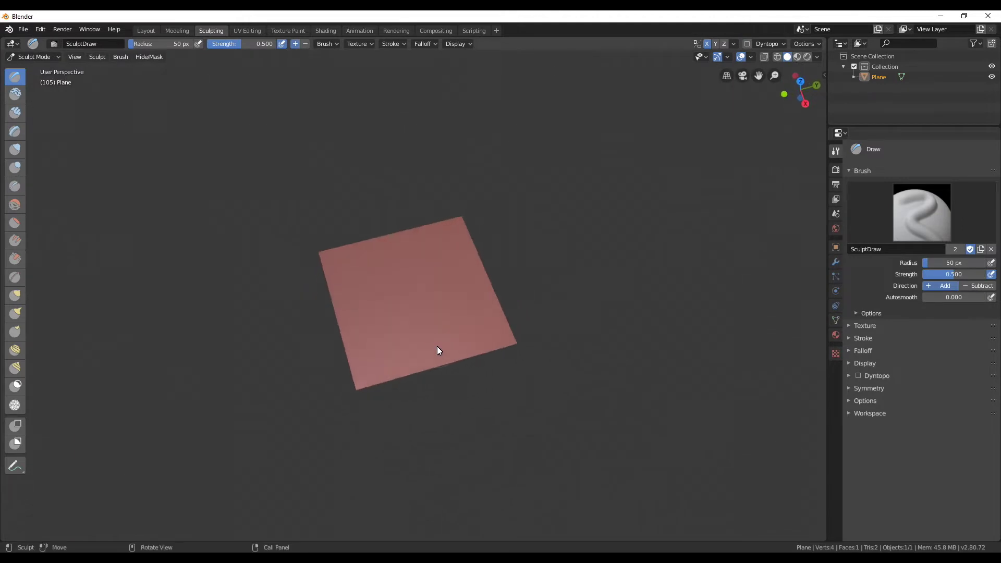
scroll(543, 376, "up", 3)
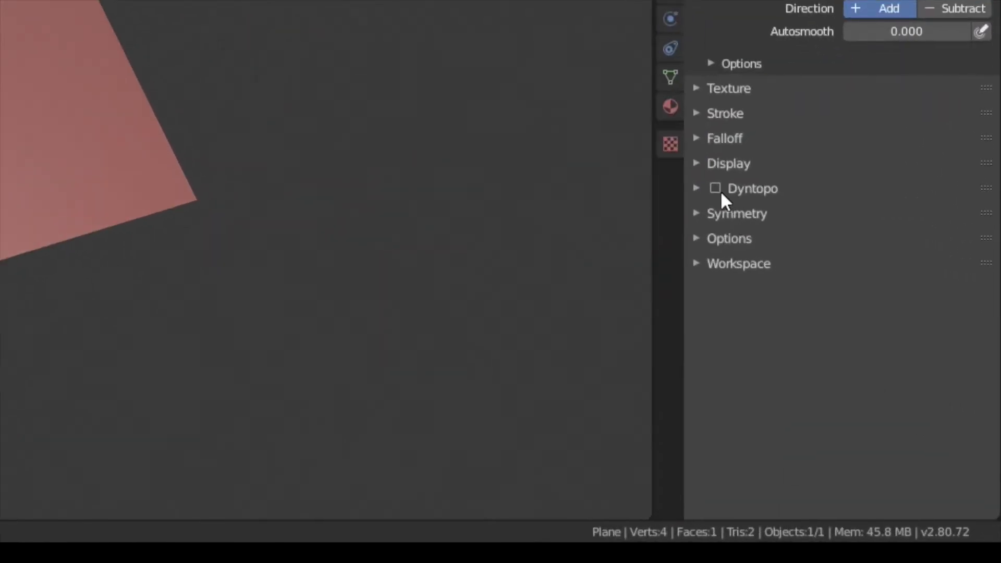
left_click(697, 212)
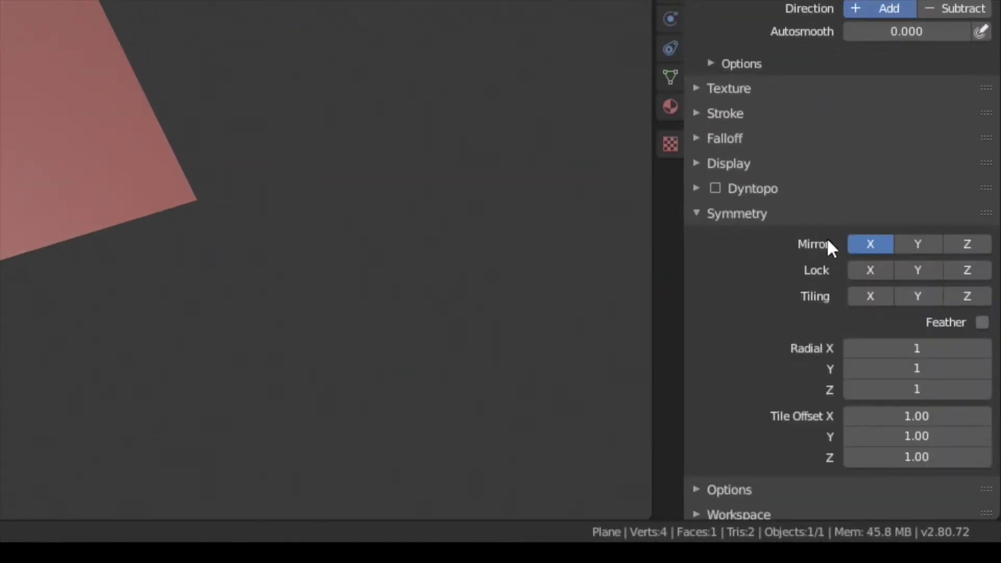
left_click(865, 293)
left_click(915, 297)
left_click(959, 293)
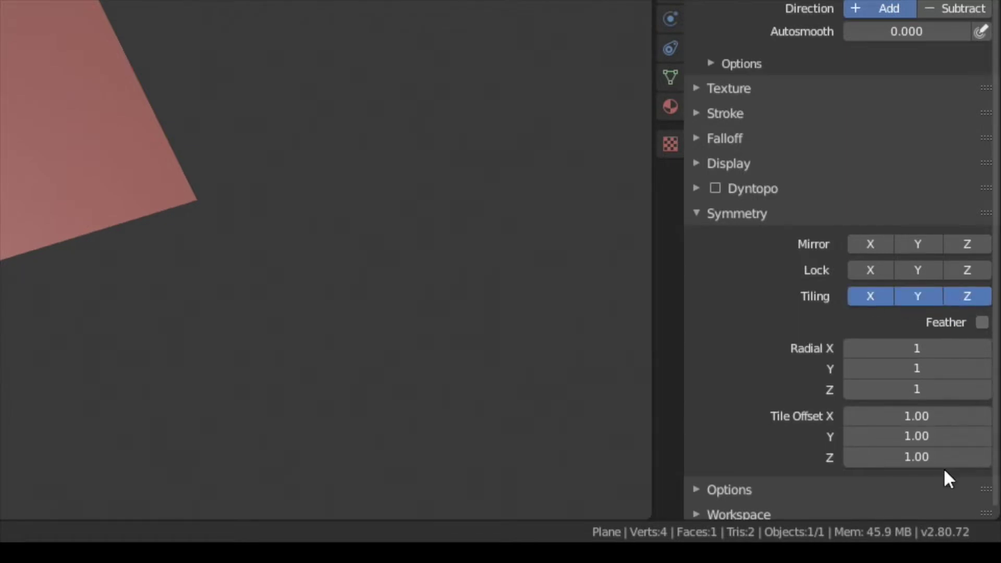
Turn on Dyntopo, accept the warning, and set Detailing to Brush Detail.
left_click(714, 188)
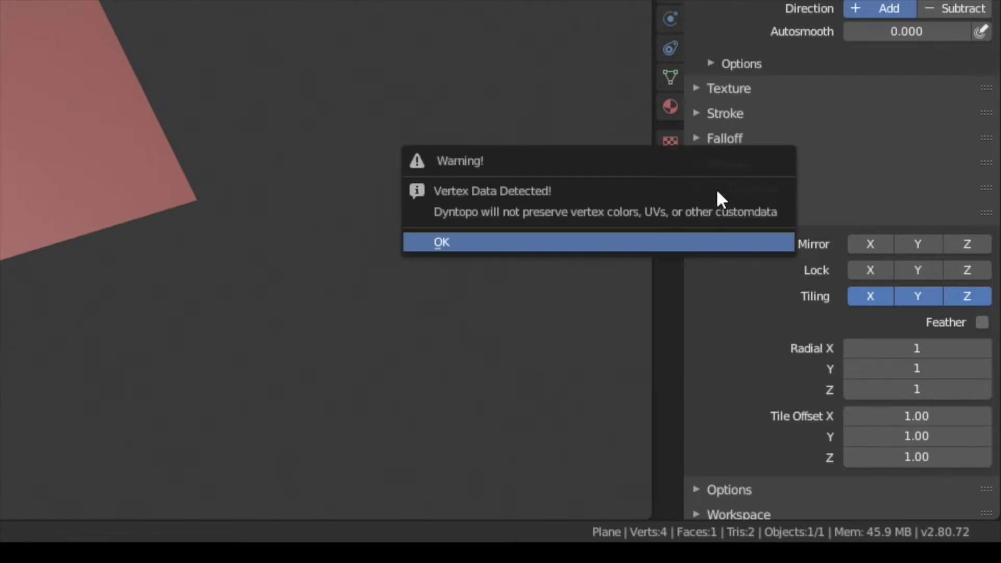
left_click(708, 243)
left_click(695, 188)
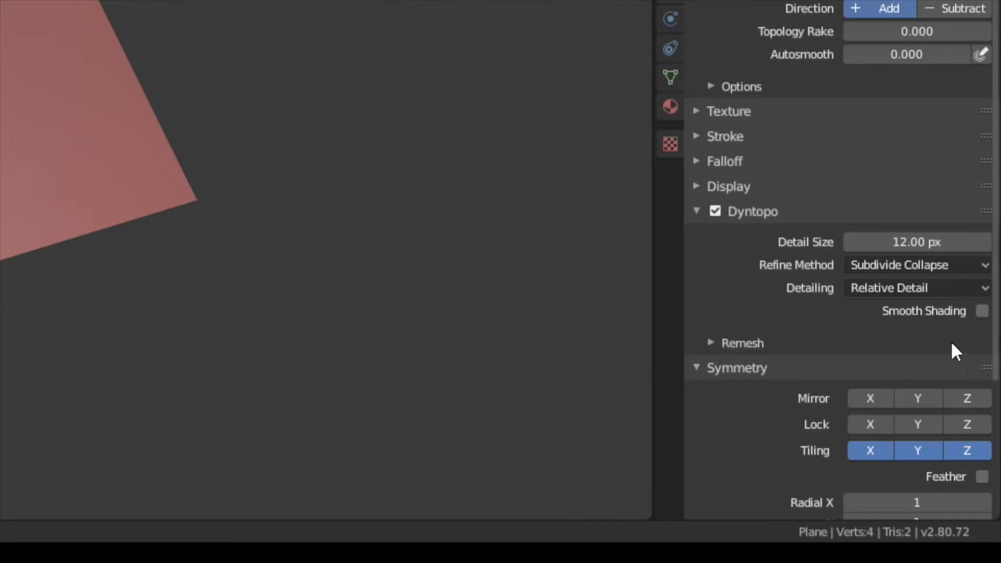
left_click(922, 290)
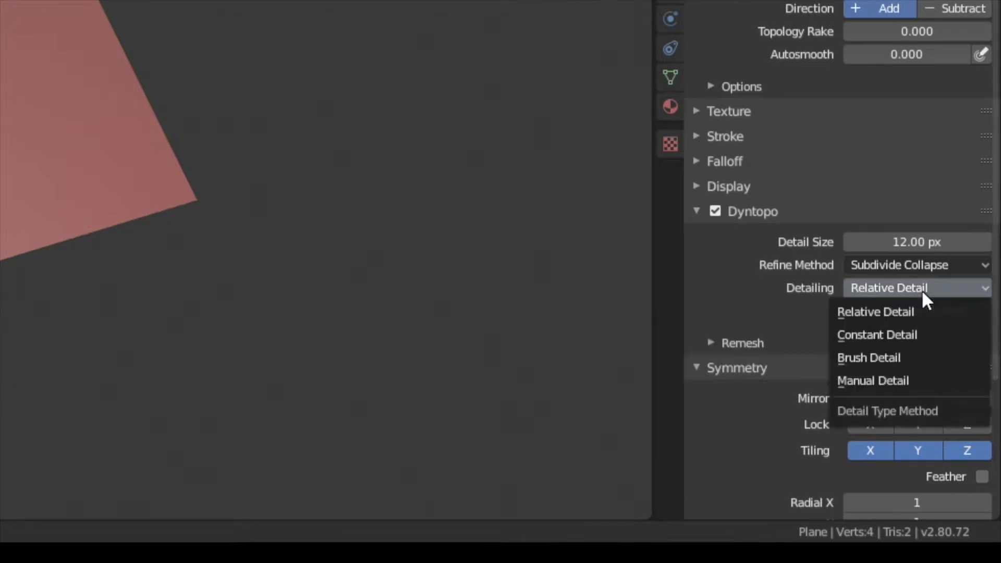
left_click(914, 359)
middle_click_drag(333, 167, 346, 218)
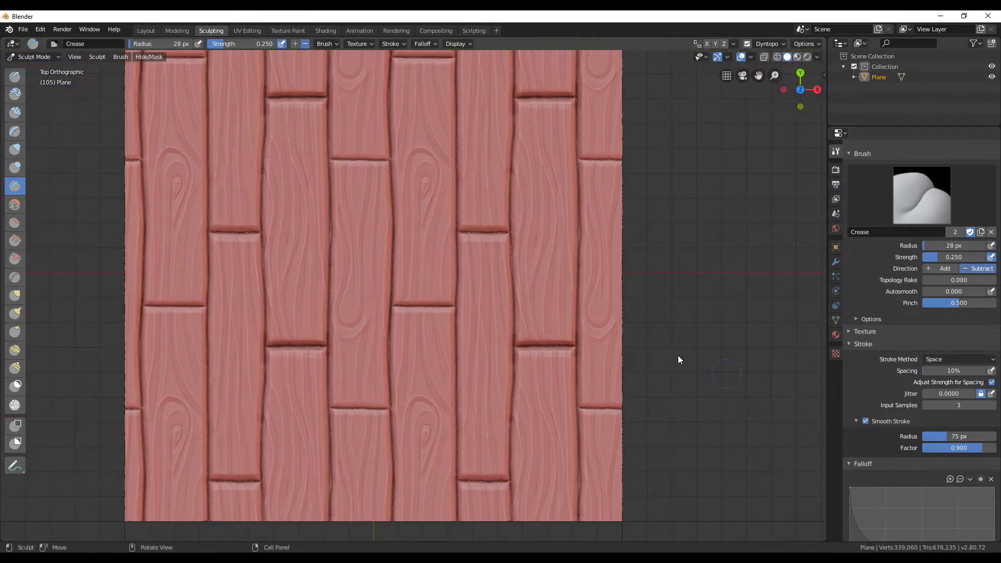
Zoom out over the finished floor of staggered wooden planks with creased seams and grain.
scroll(489, 235, "down", 1)
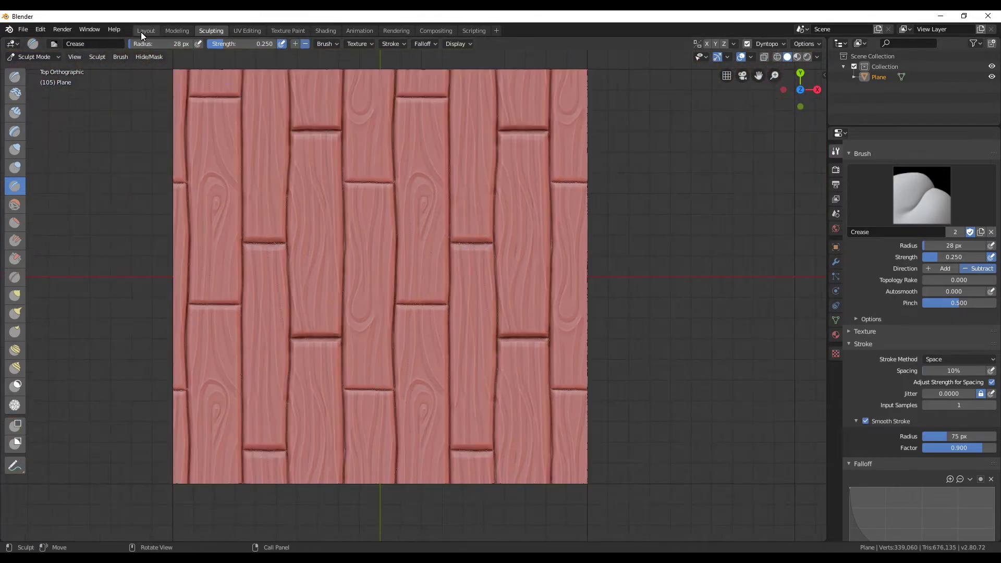
Back in Layout, rename the sculpted plane to 'Wood Floor High Poly'.
left_click(141, 31)
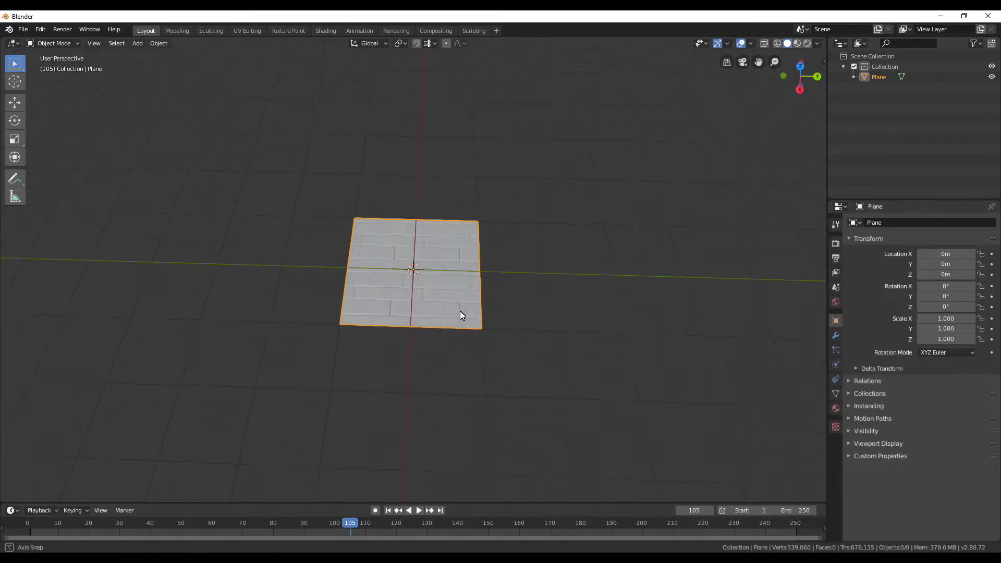
middle_click_drag(459, 311, 431, 351)
scroll(412, 329, "up", 3)
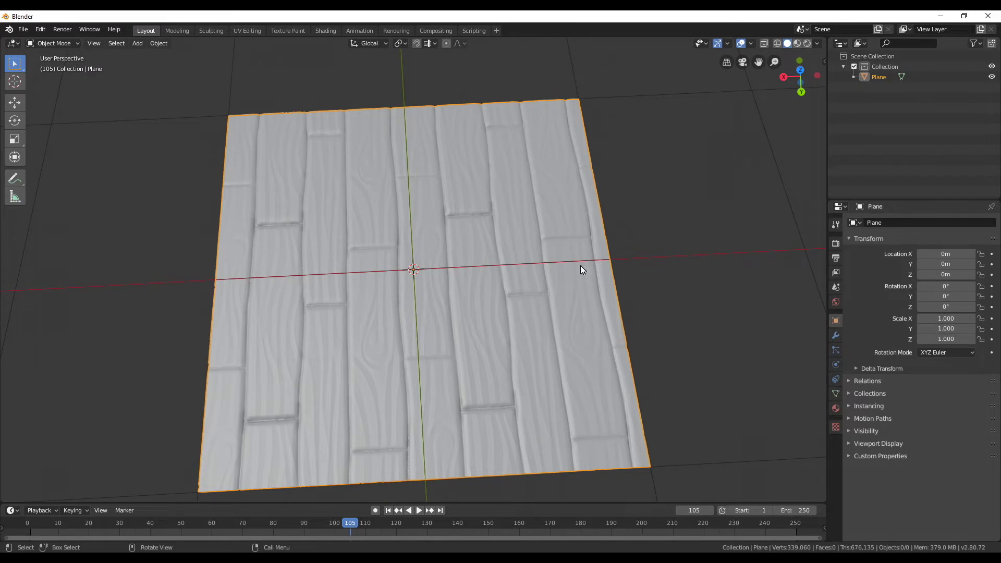
double_click(874, 77)
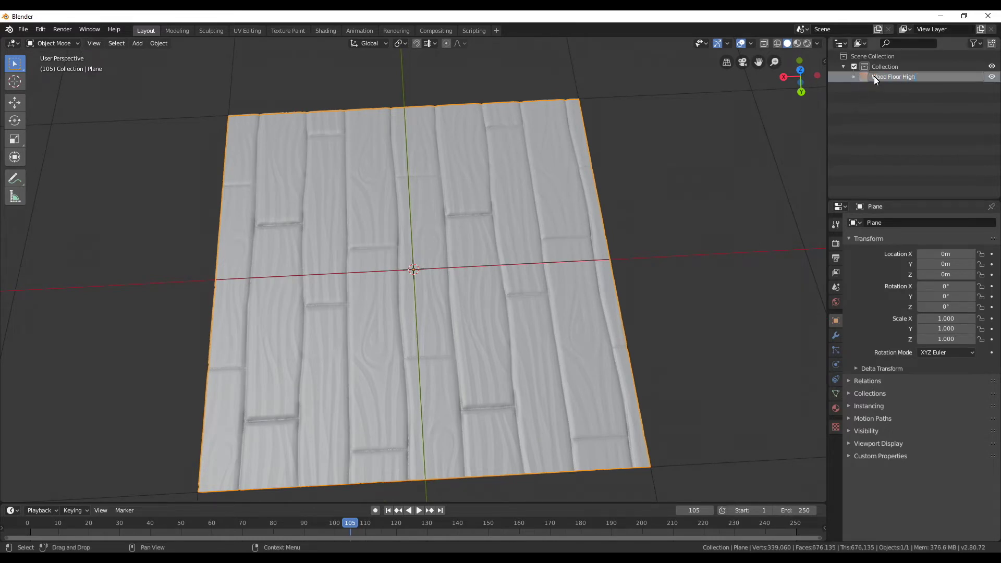
type("Wood Floor High Poly")
key("Return")
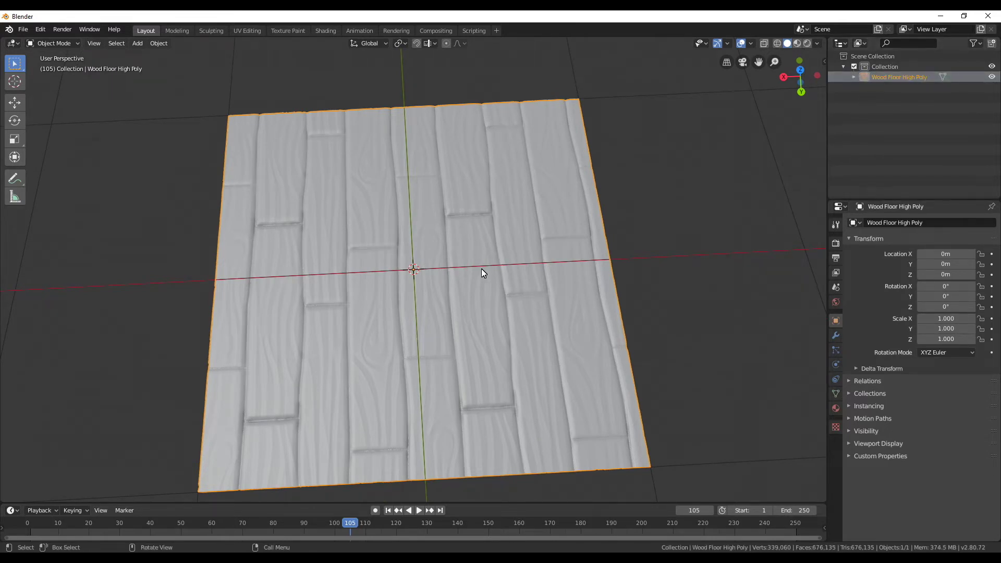
Add a 1 m plane and name it 'Wood Floor Low Poly'.
key("shift+a")
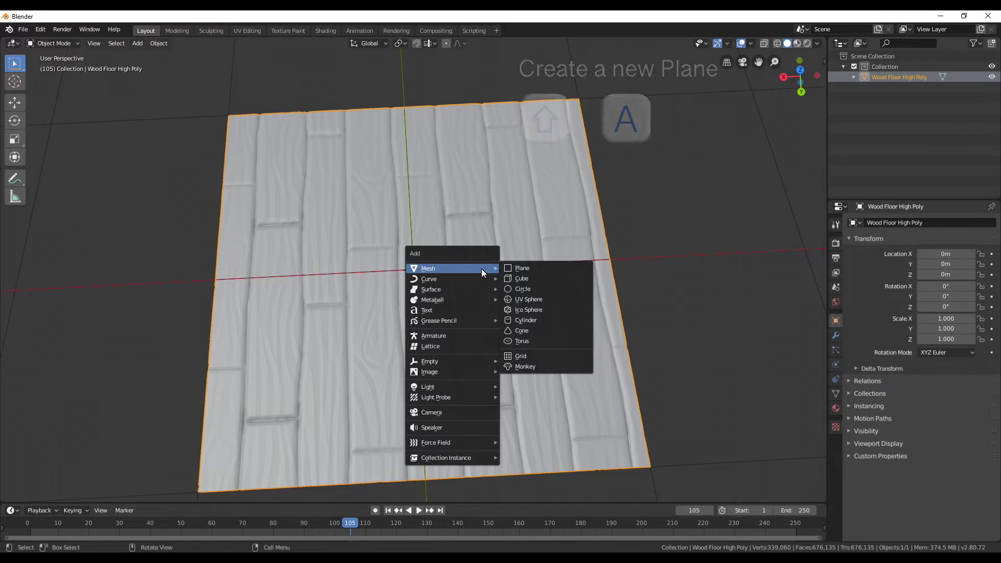
left_click(511, 268)
scroll(459, 313, "down", 3)
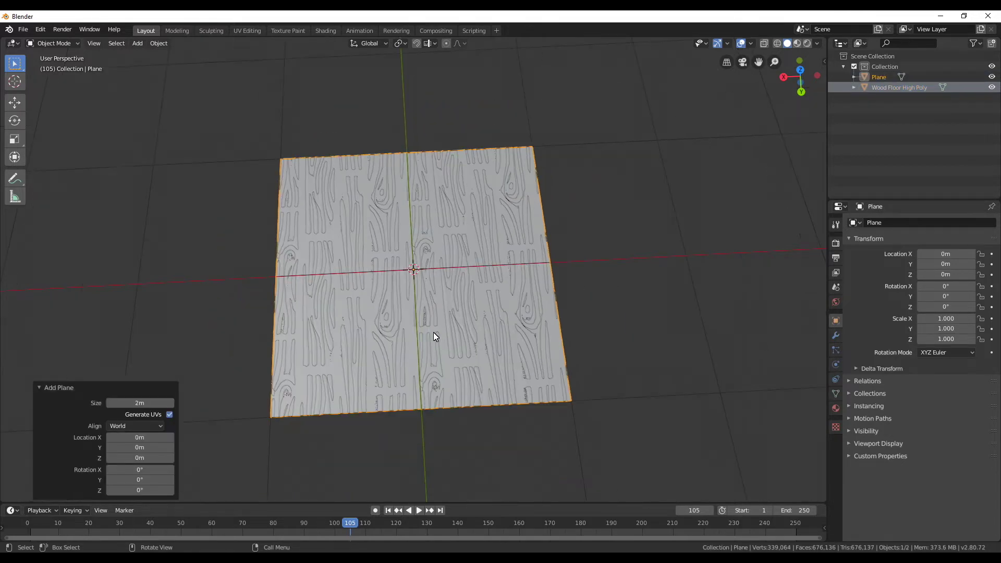
middle_click_drag(433, 333, 458, 341)
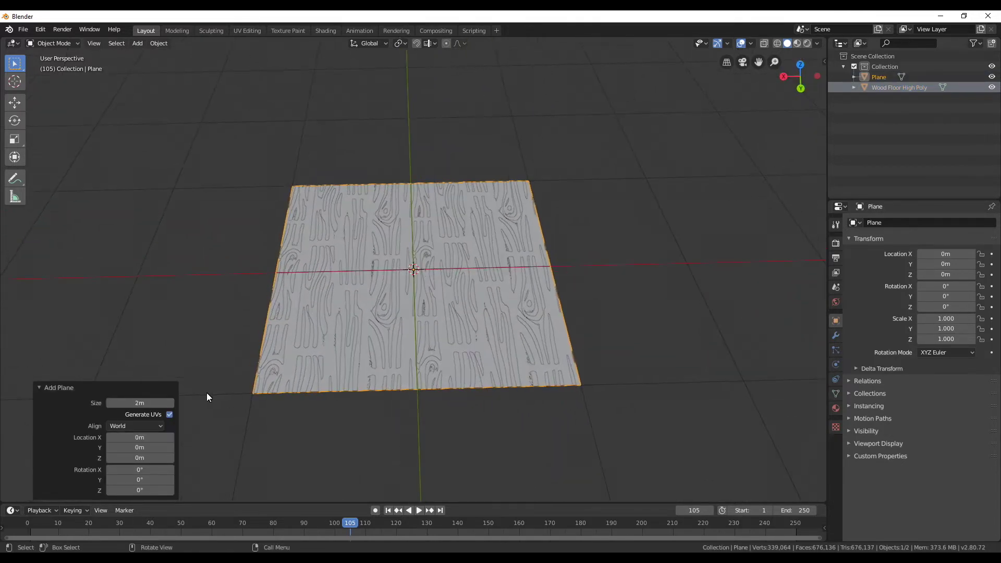
type("1")
key("Return")
middle_click_drag(490, 306, 488, 339)
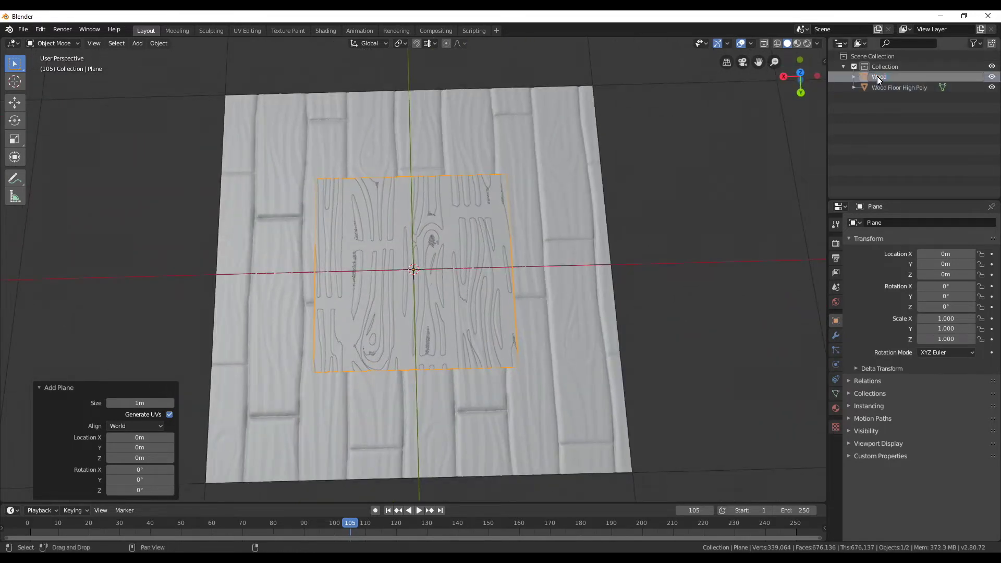
key("Return")
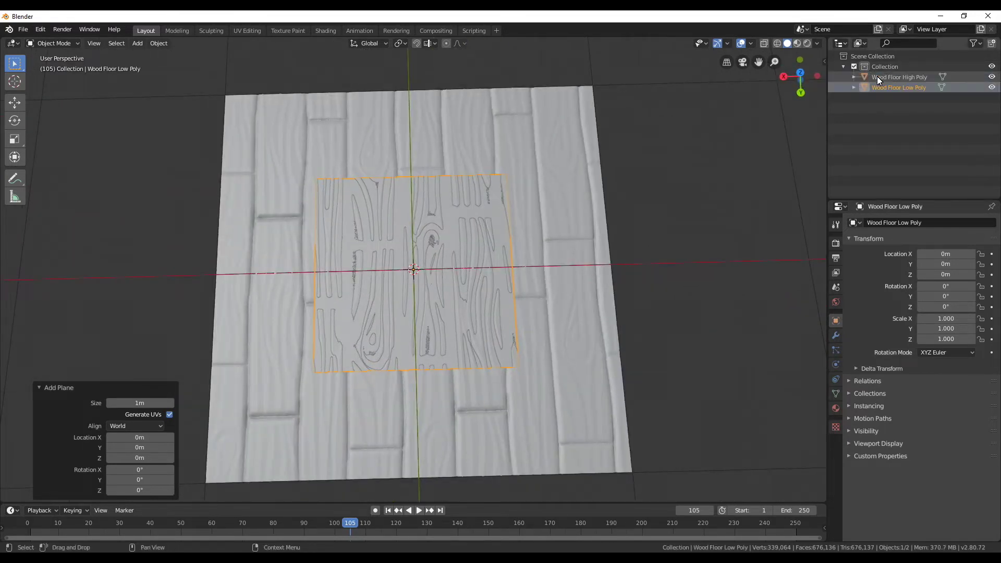
middle_click_drag(447, 308, 405, 309)
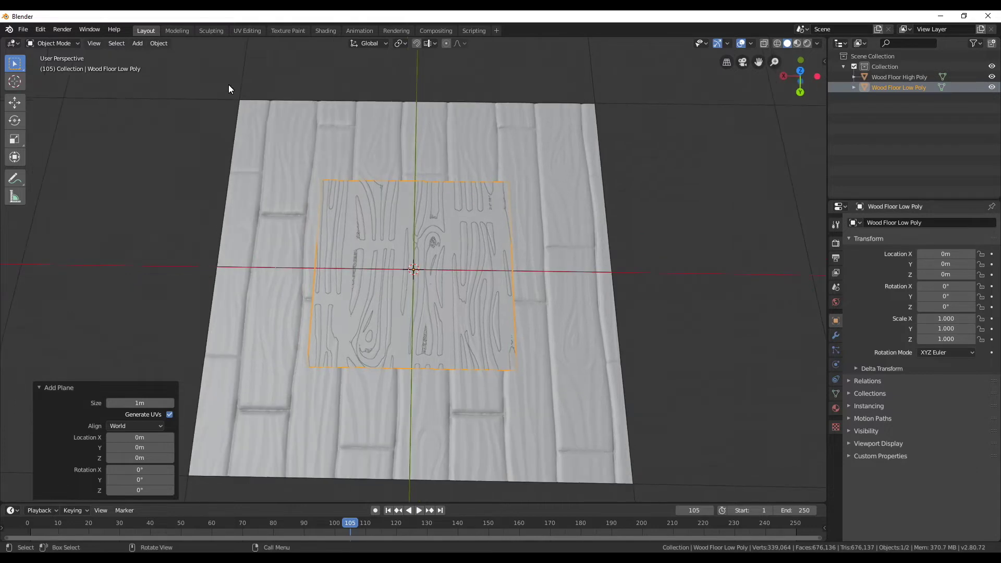
In Shading, assign the existing 'Material' to the low-poly plane and bring up the texture node choices.
left_click(326, 31)
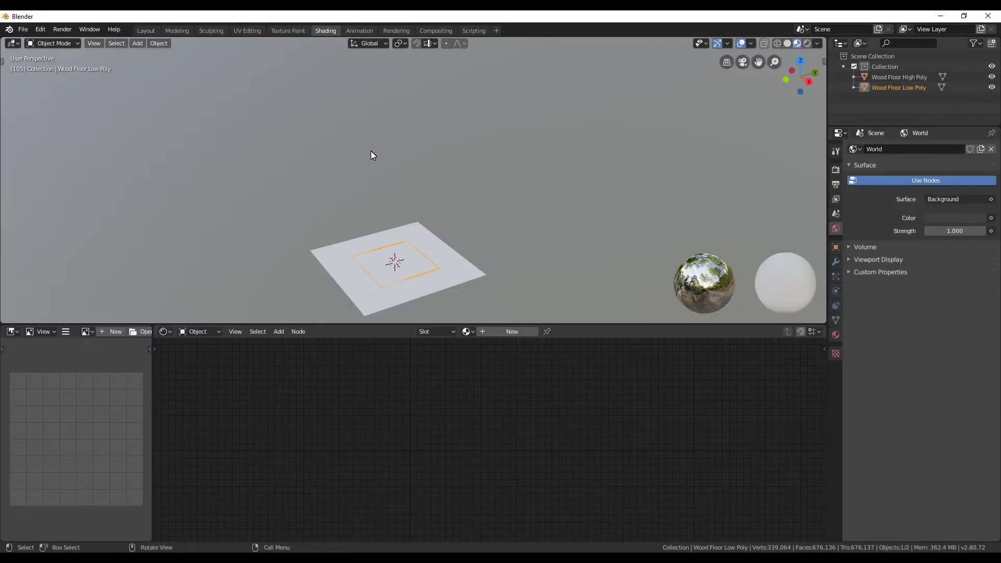
middle_click_drag(426, 302, 554, 197)
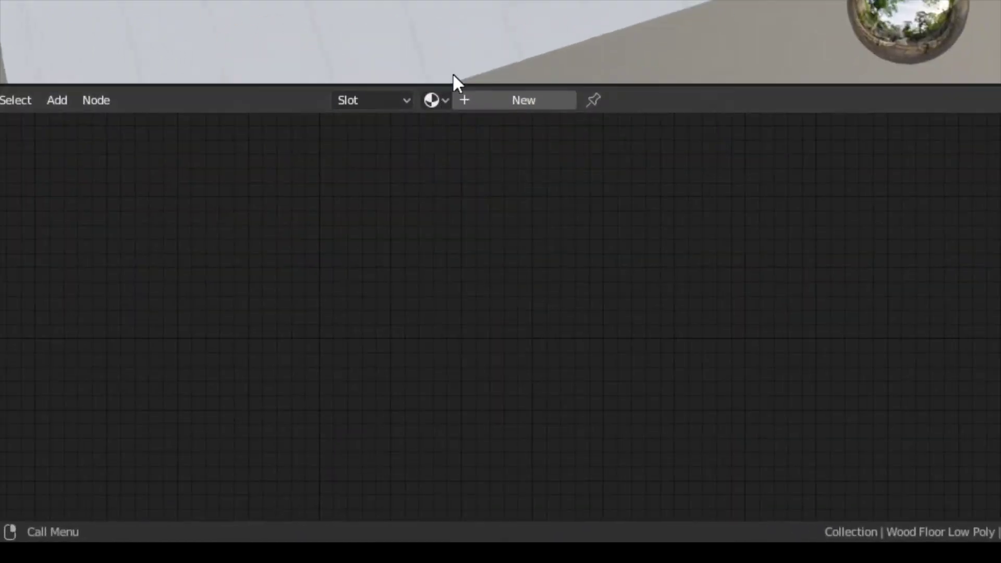
left_click(468, 331)
left_click(493, 134)
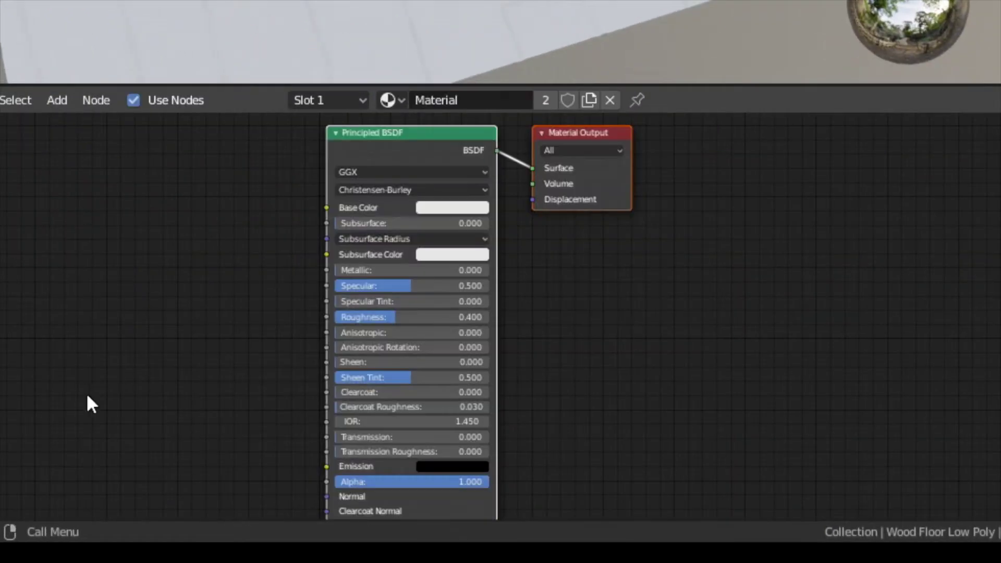
middle_click_drag(87, 404, 134, 281)
scroll(138, 290, "down", 2, "shift")
key("shift+a")
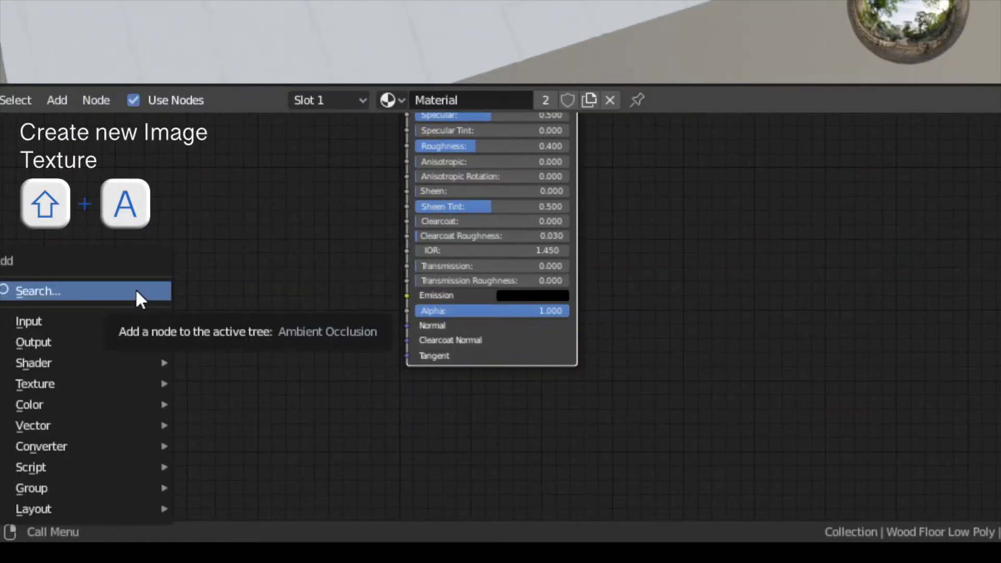
mouse_move(99, 391)
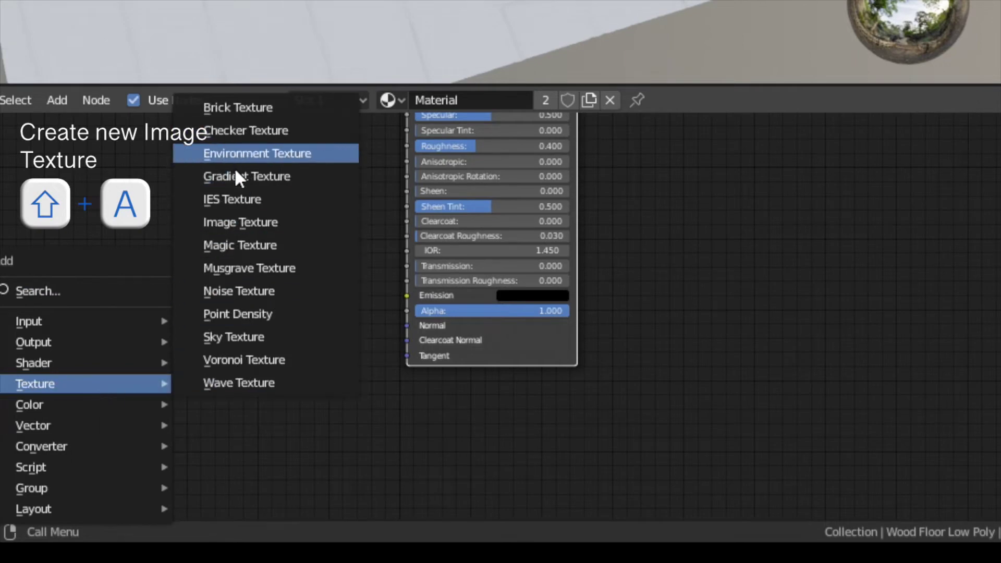
Add an Image Texture node with a new 2048×2048 image 'Wood Planks 01 NOR', alpha off.
left_click(242, 222)
left_click(69, 285)
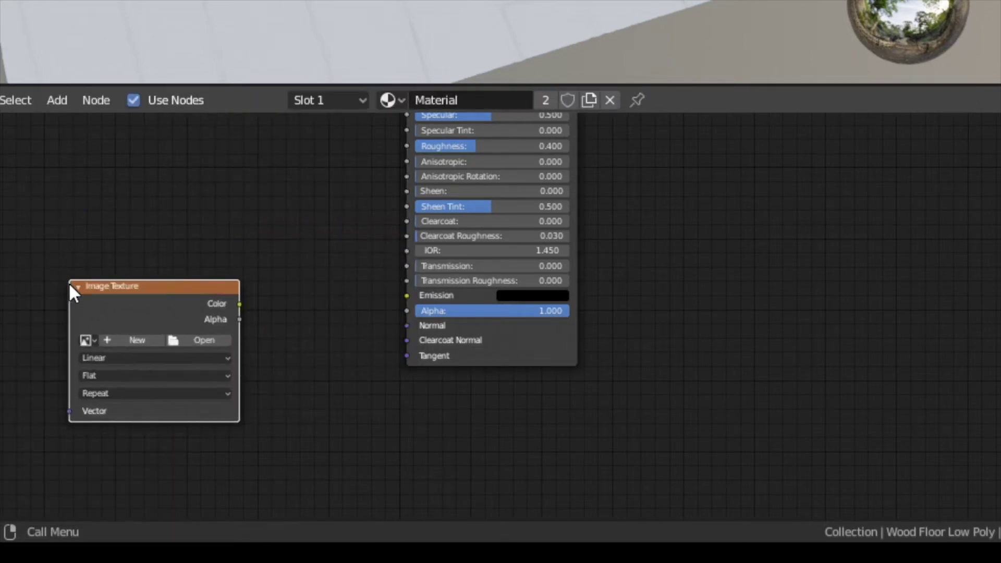
left_click(123, 343)
left_click(165, 326)
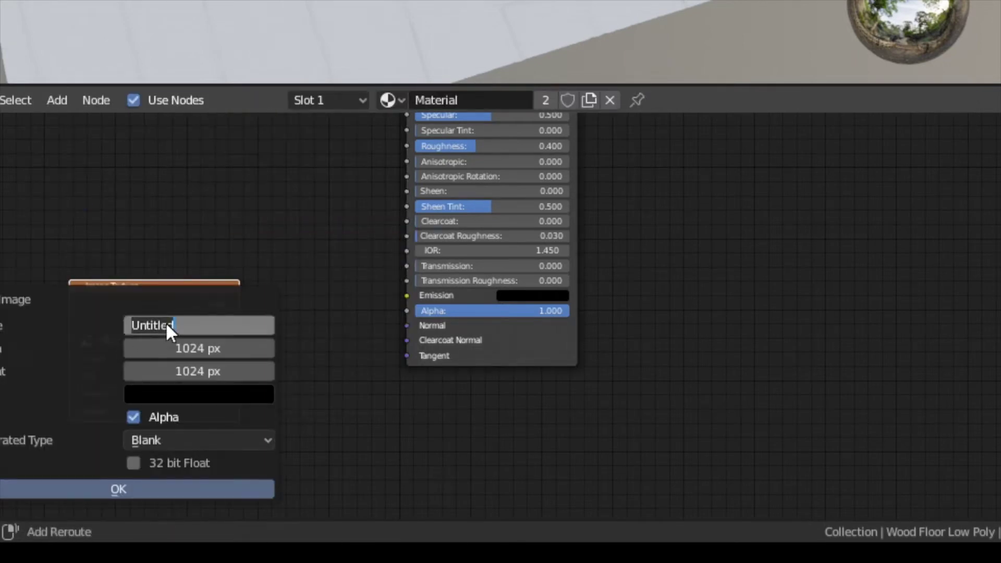
type("Wood Planks 01 ")
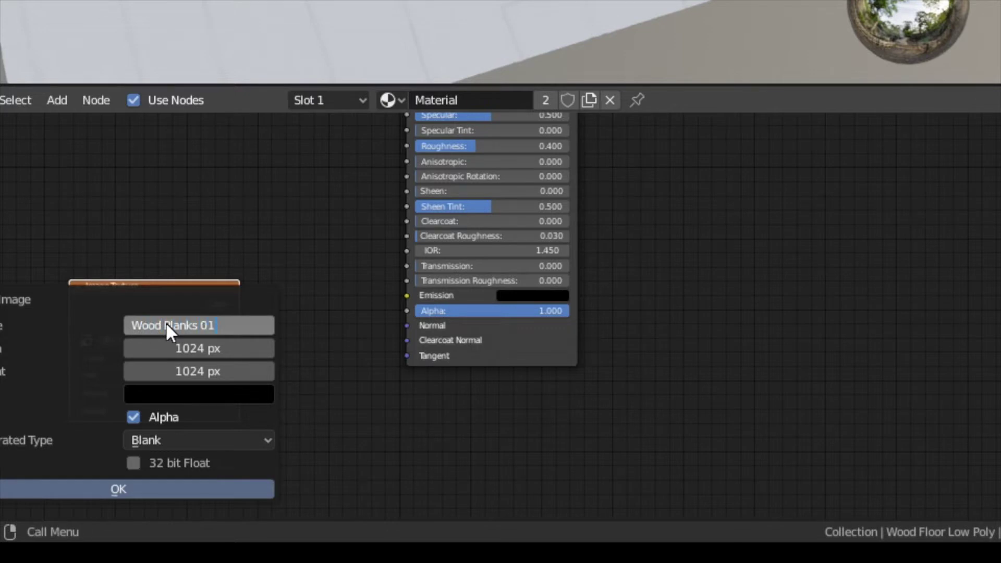
type("COL")
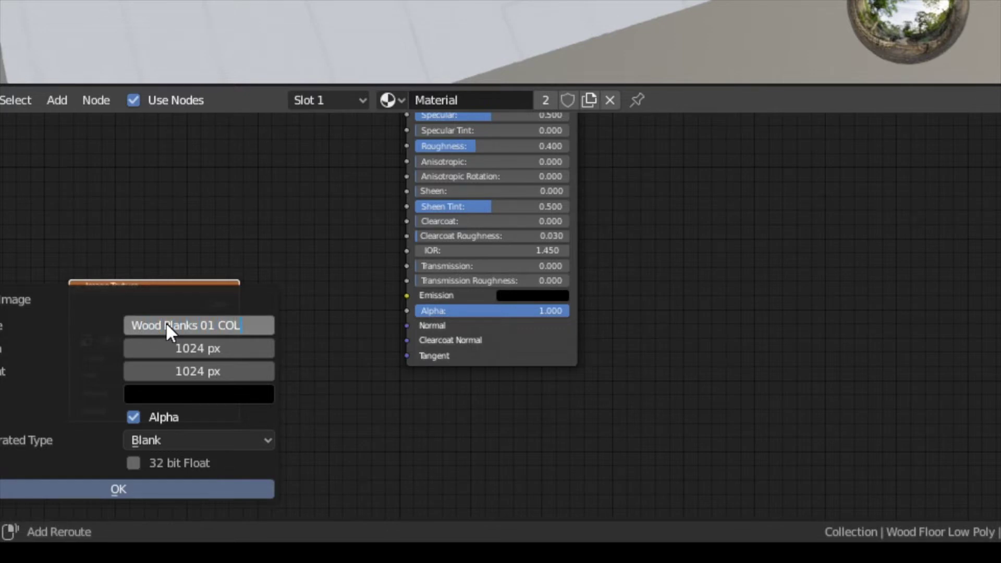
key("Tab")
type("2048")
key("Tab")
type("2048")
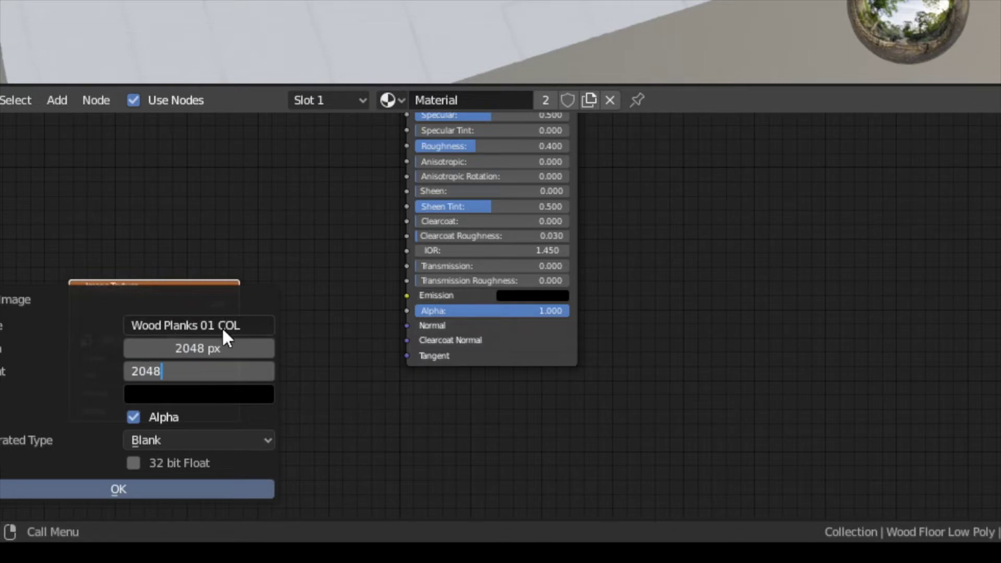
left_click(239, 327)
key("BackSpace")
key("BackSpace")
key("BackSpace")
type("NOR")
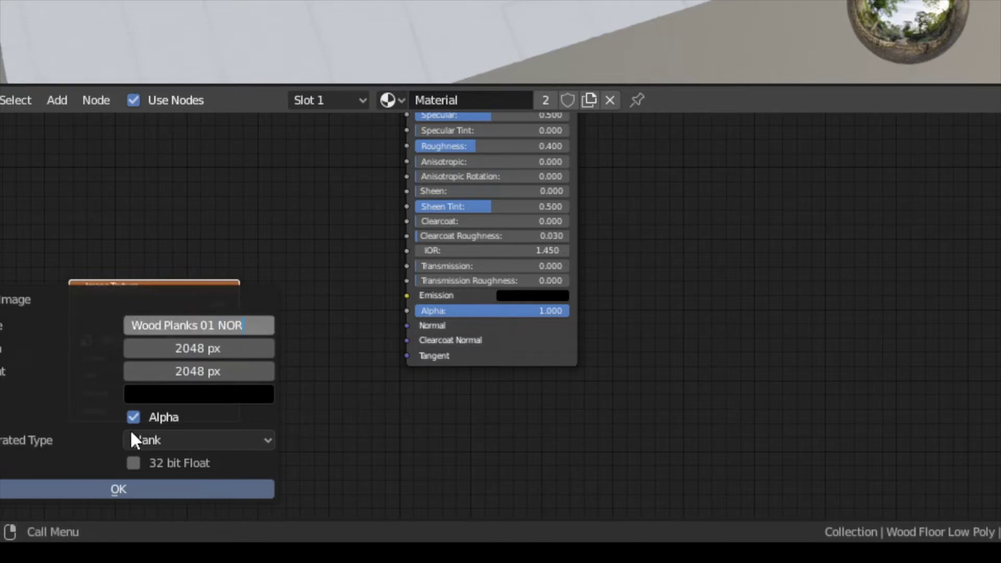
key("Return")
left_click(133, 417)
left_click(137, 489)
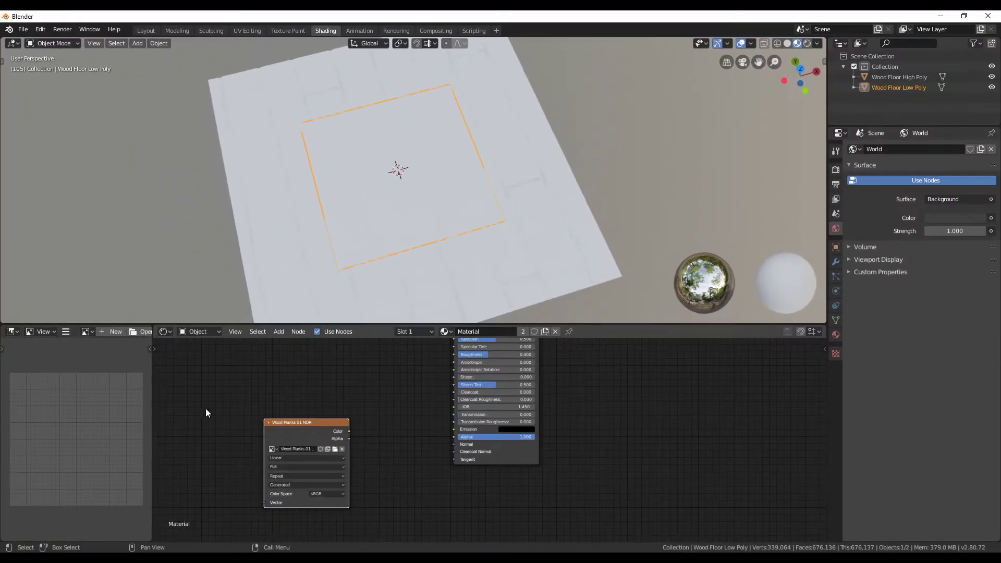
Display Wood Planks 01 NOR in a widened Image Editor.
left_click(87, 331)
left_click(110, 367)
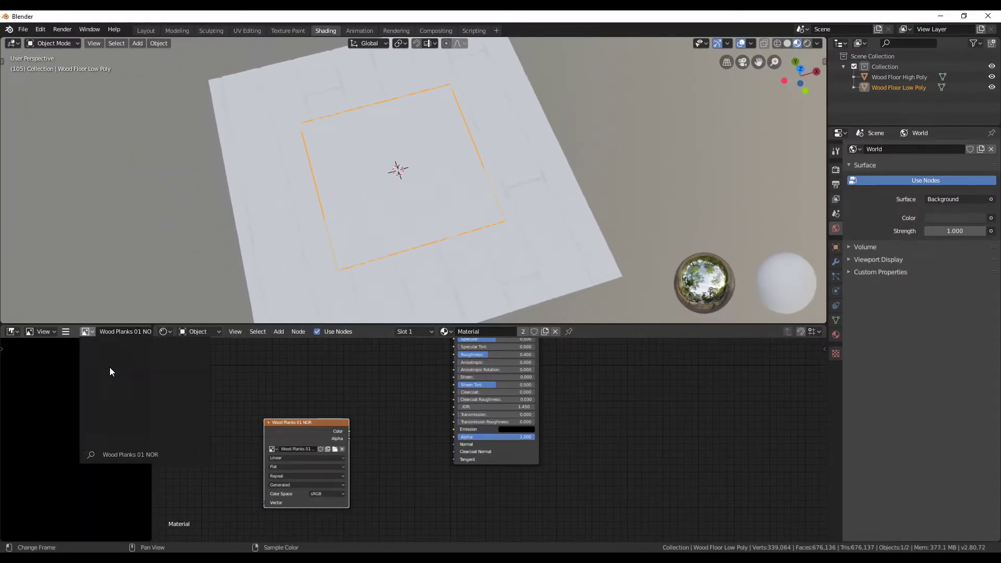
scroll(101, 399, "down", 4)
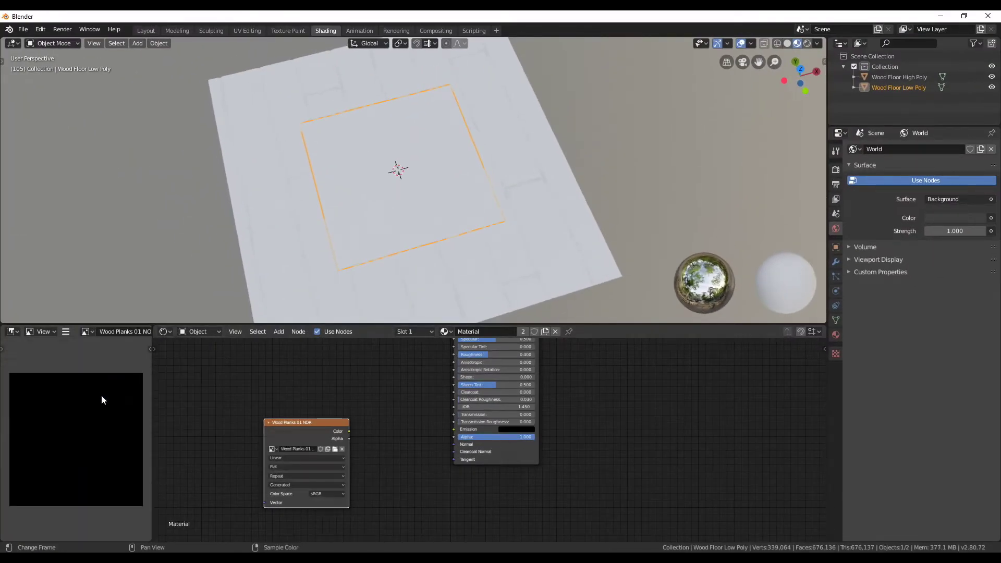
left_click_drag(152, 397, 194, 406)
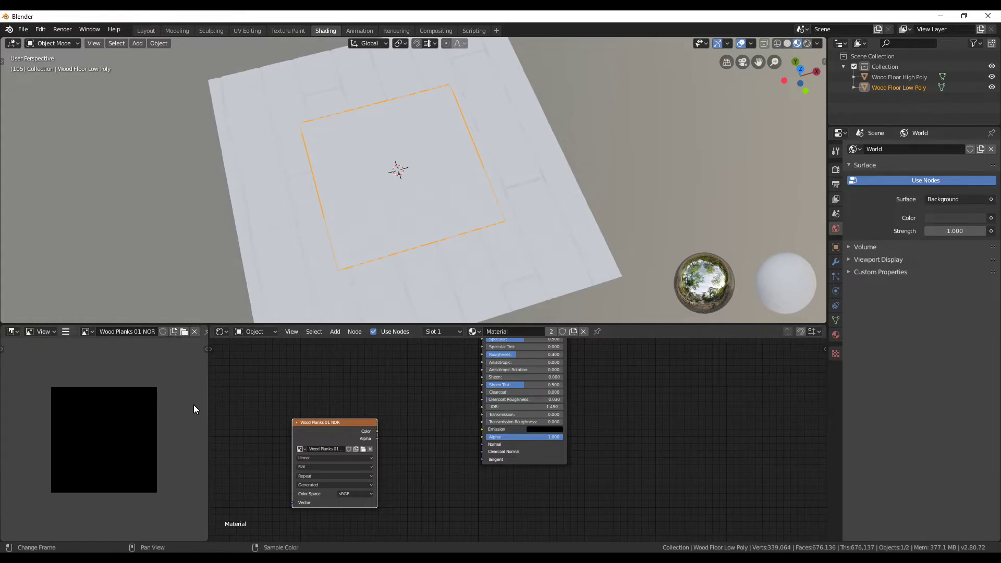
scroll(151, 427, "up", 4)
scroll(152, 430, "down", 1)
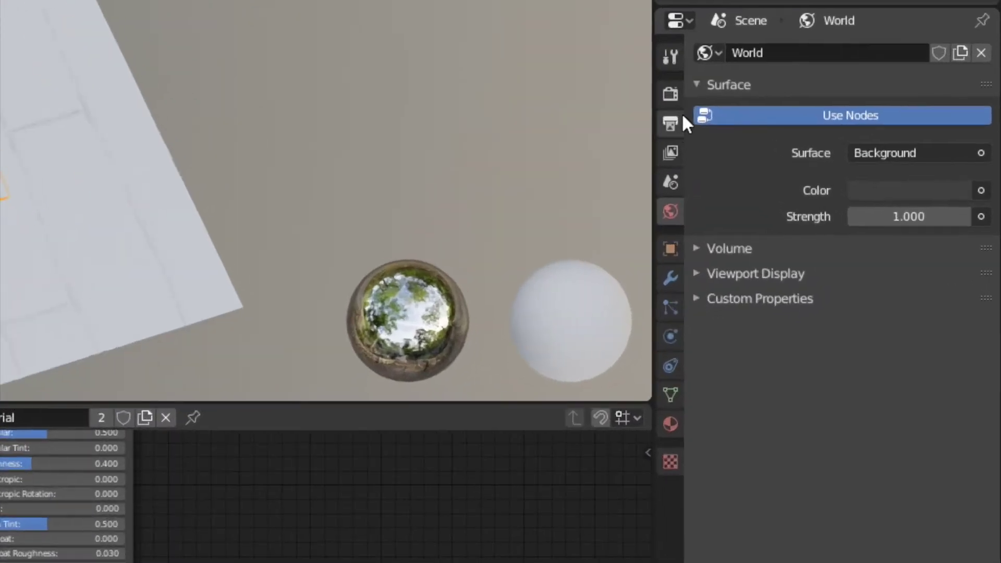
Switch the render engine to Cycles.
left_click(835, 169)
left_click(923, 52)
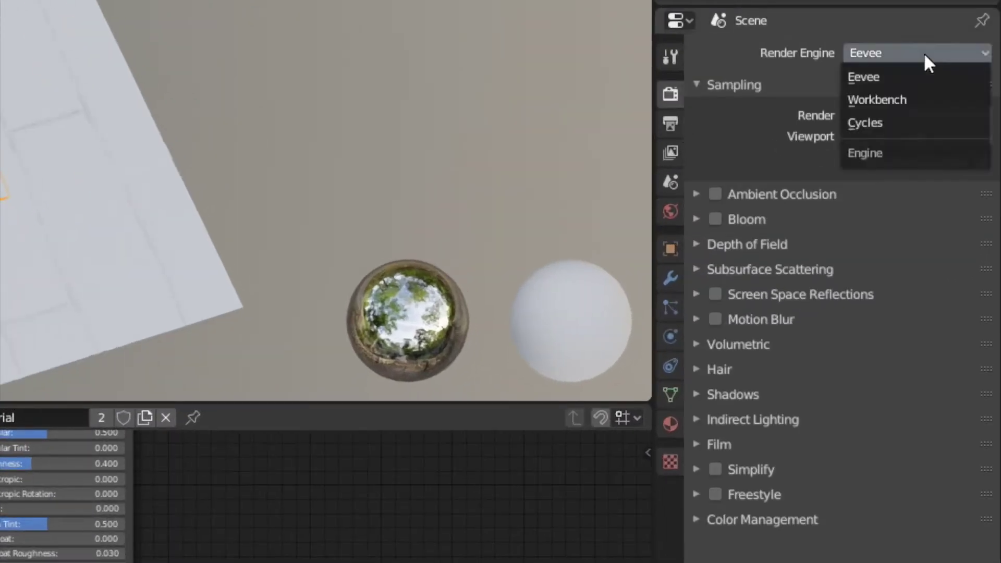
left_click(910, 123)
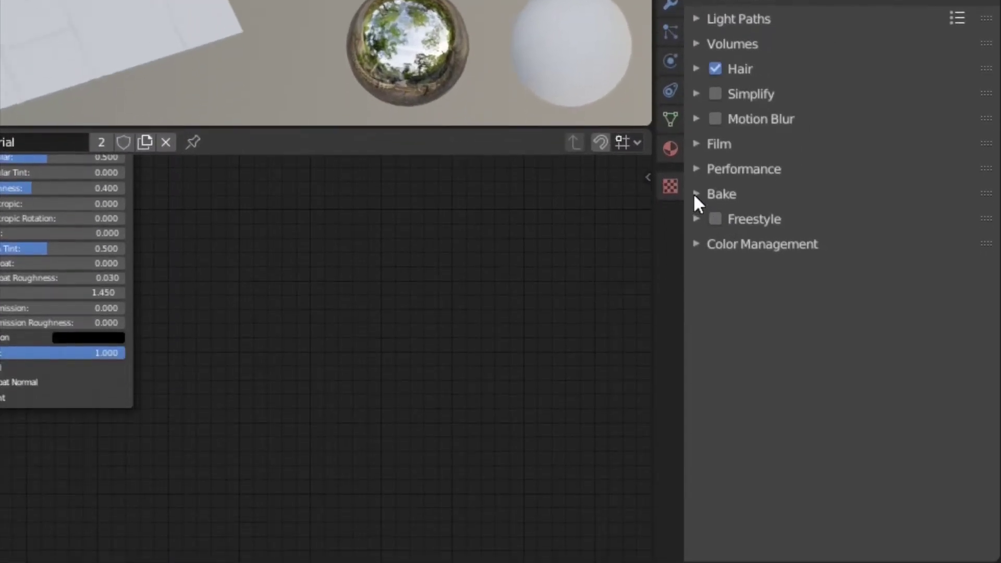
Set the bake type to Normal with Selected to Active and a 0.18 m ray distance.
left_click(695, 469)
left_click(874, 277)
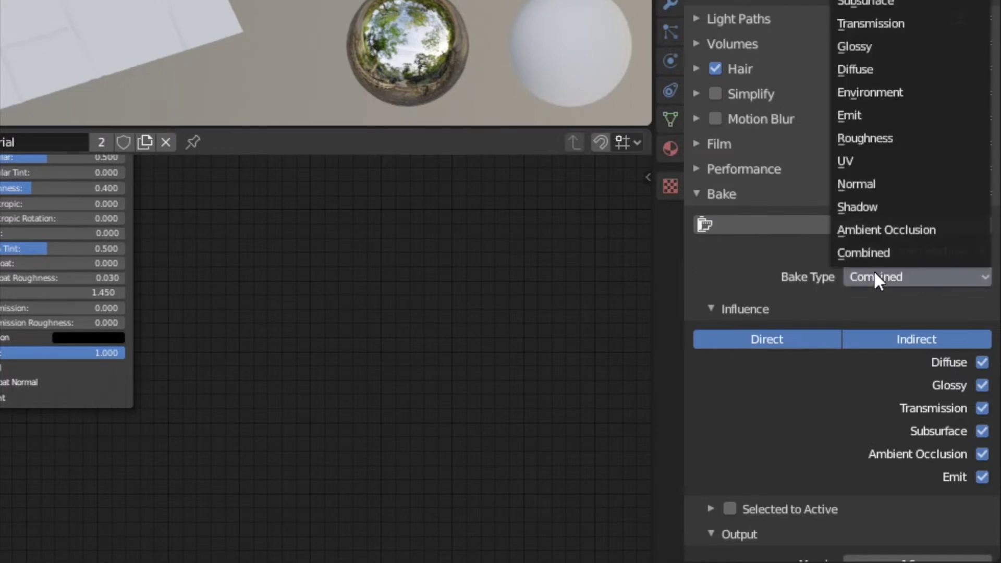
left_click(870, 189)
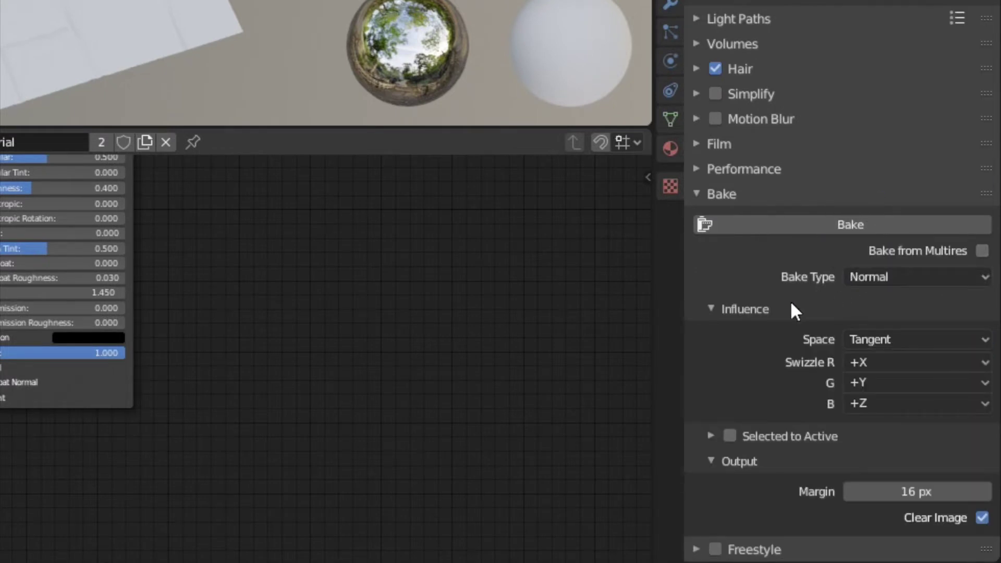
scroll(791, 310, "down", 1)
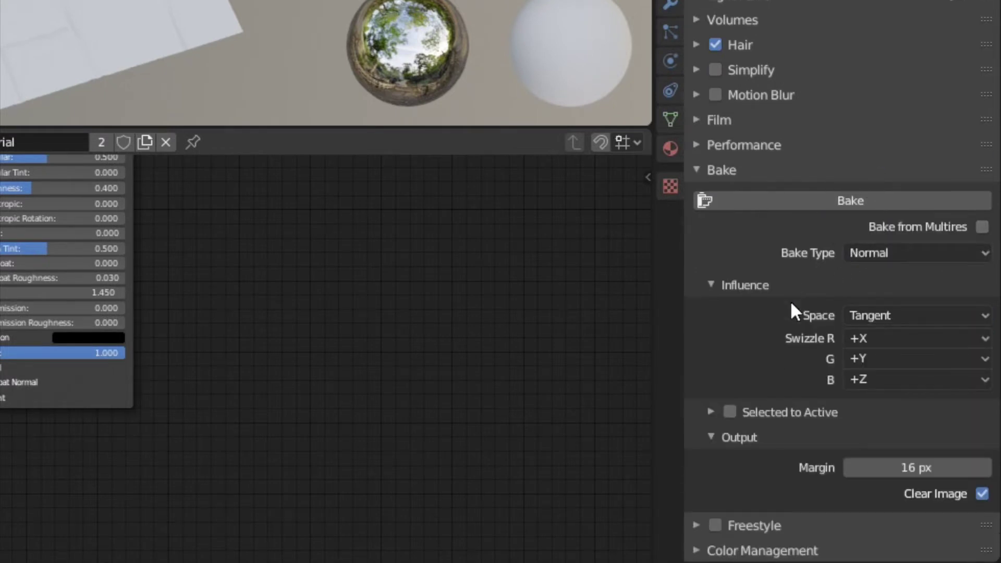
left_click(729, 411)
left_click(711, 411)
scroll(755, 365, "down", 3)
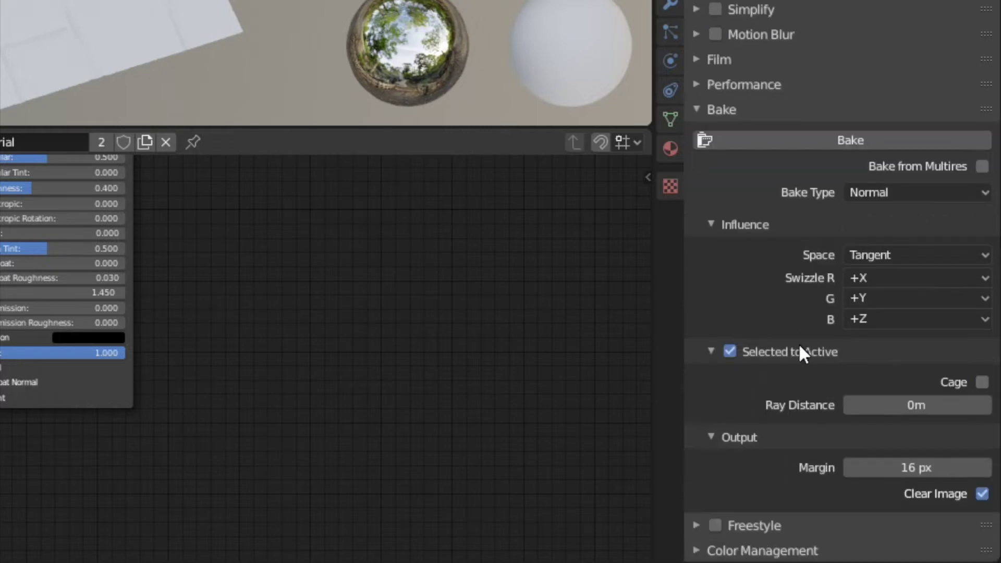
left_click(910, 397)
type("0.18")
key("Return")
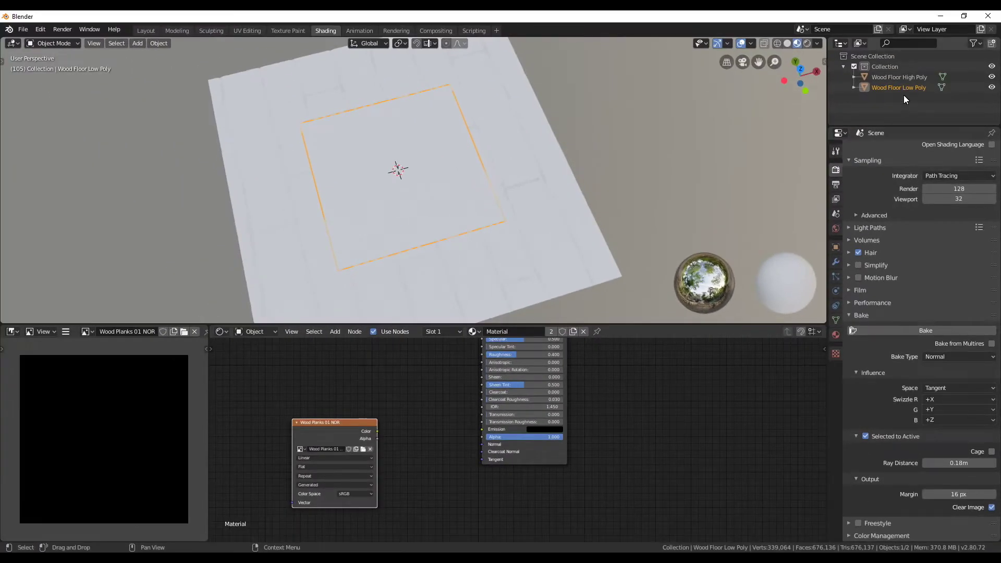
left_click(908, 76)
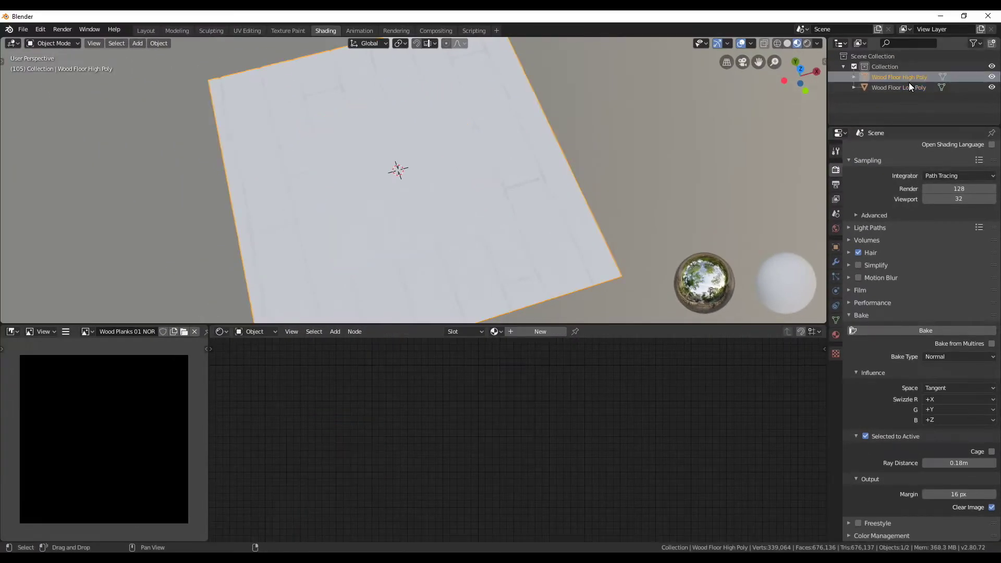
Bake the high-poly planks into Wood Planks 01 NOR with the low-poly floor active.
left_click(909, 86, "ctrl")
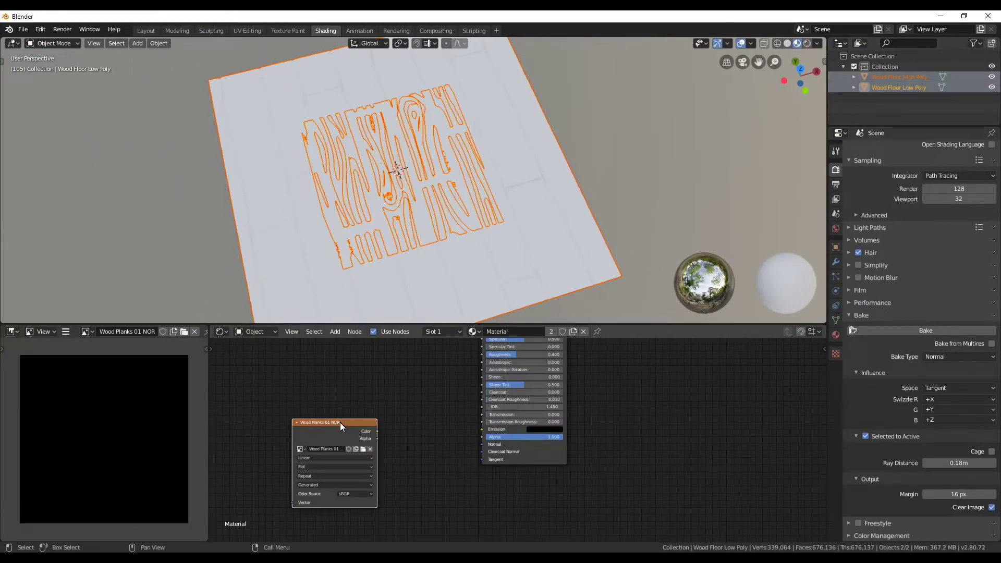
left_click_drag(340, 422, 354, 421)
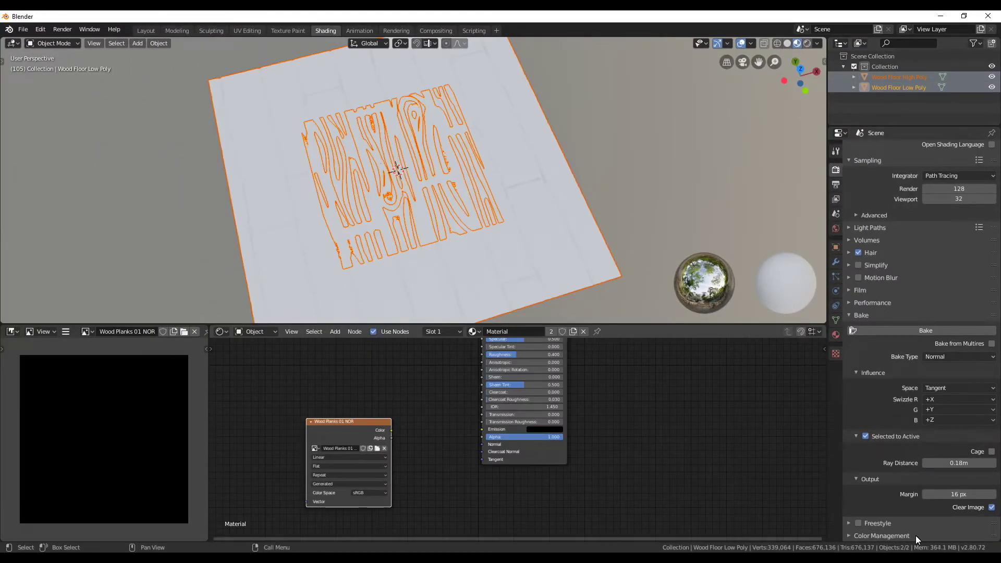
left_click(924, 333)
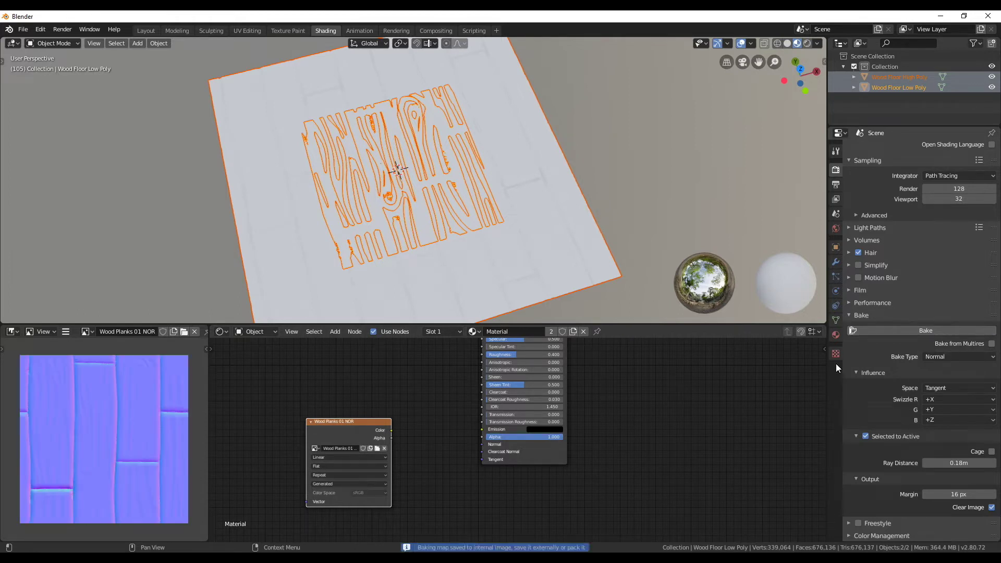
scroll(83, 451, "up", 5)
key("Home")
middle_click_drag(459, 276, 495, 252)
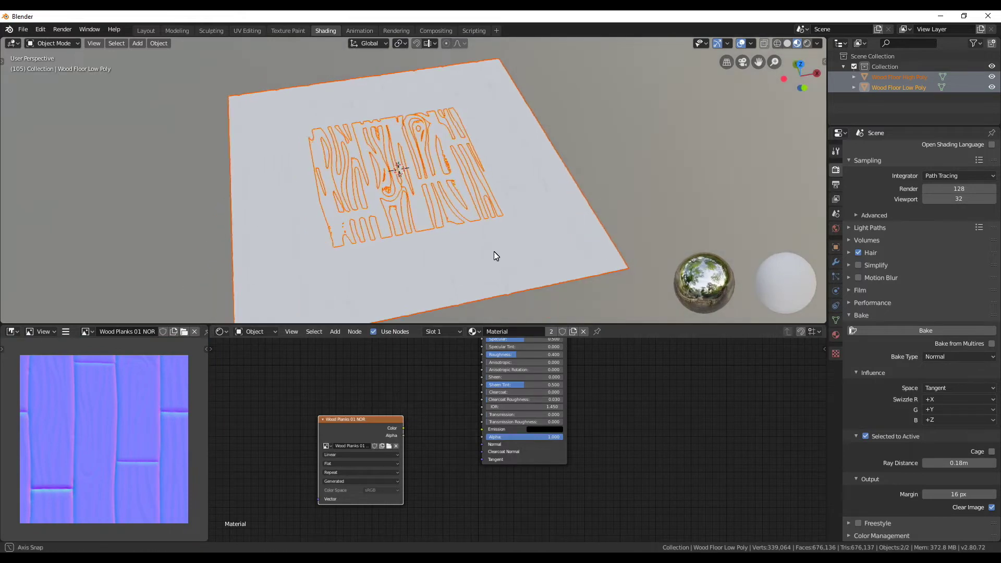
Hide Wood Floor High Poly and reselect the low-poly floor.
left_click(498, 280)
left_click(992, 76)
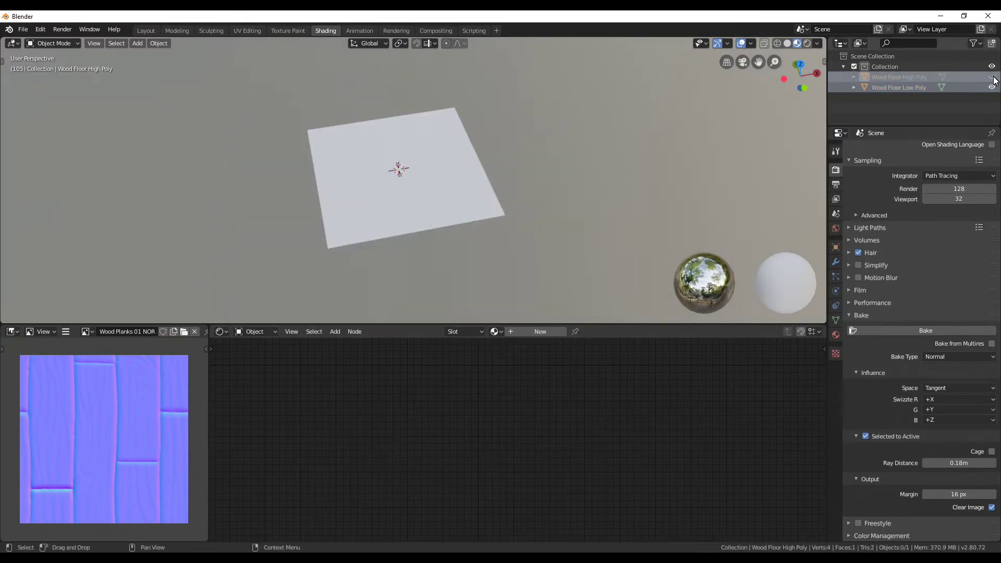
left_click(411, 202)
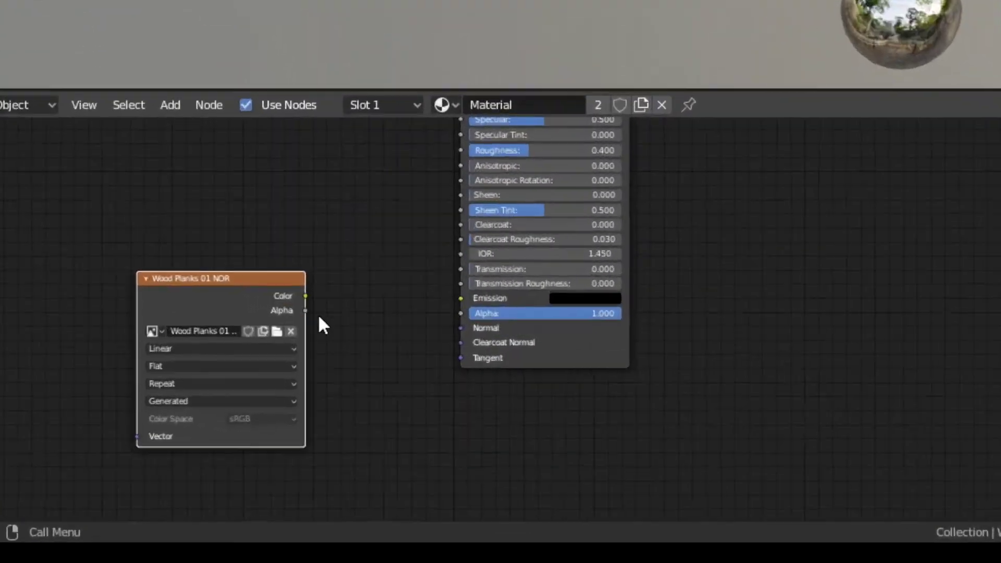
Route Wood Planks 01 NOR's Color through a Normal Map node into the Principled BSDF Normal.
scroll(408, 443, "up", 2)
left_click_drag(334, 421, 296, 421)
key("shift+a")
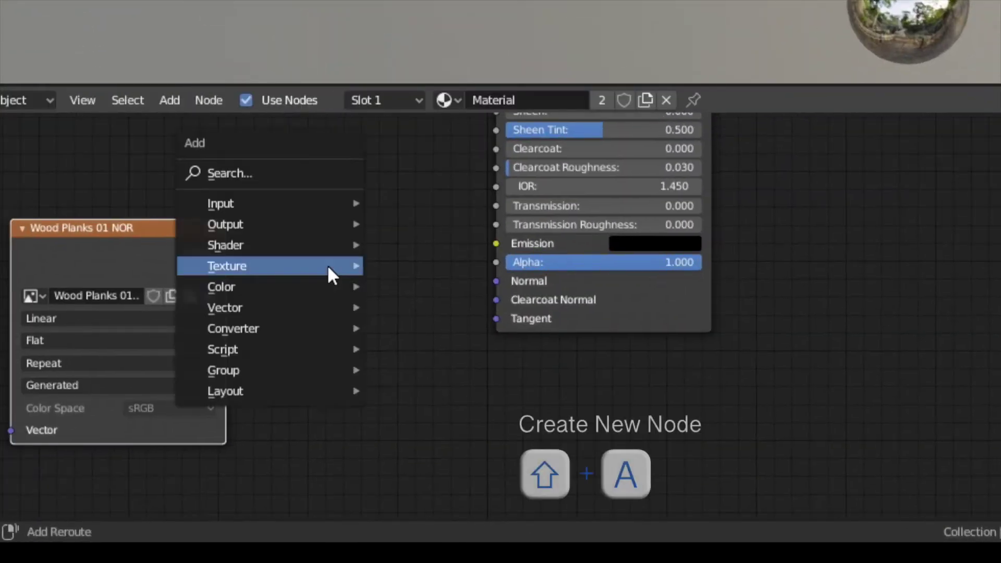
mouse_move(327, 312)
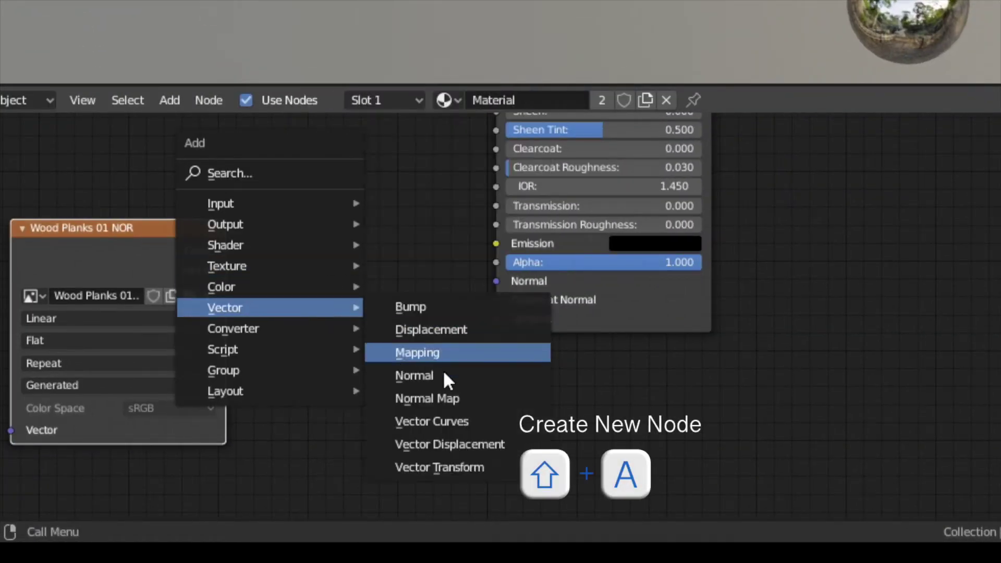
left_click(449, 394)
left_click(291, 250)
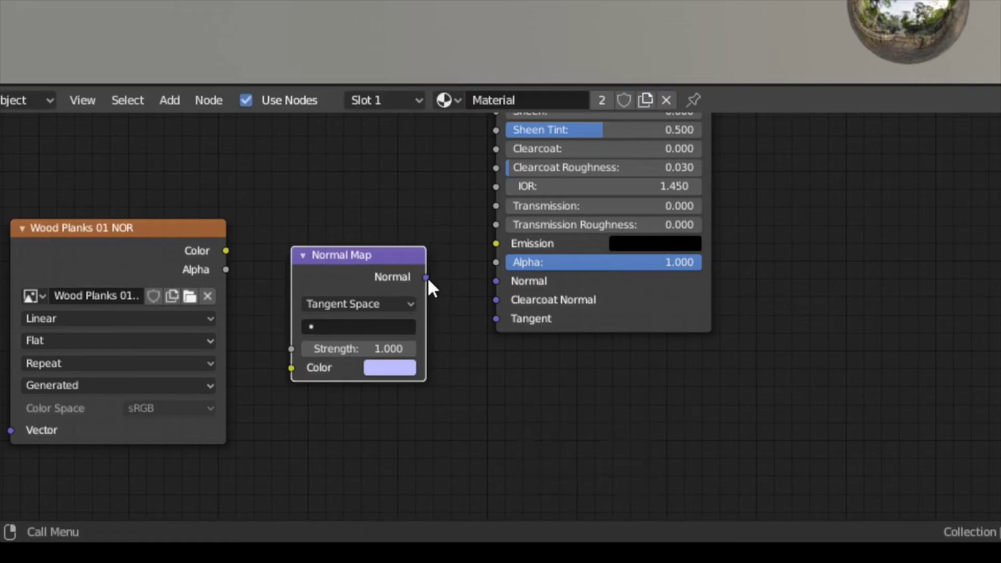
left_click_drag(427, 278, 490, 285)
left_click_drag(226, 251, 291, 368)
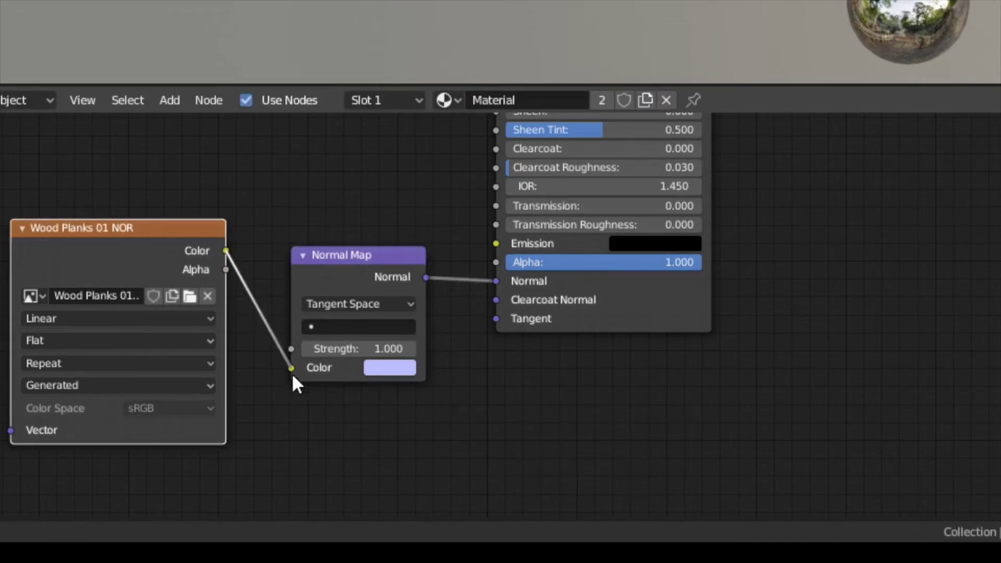
left_click_drag(137, 248, 149, 374)
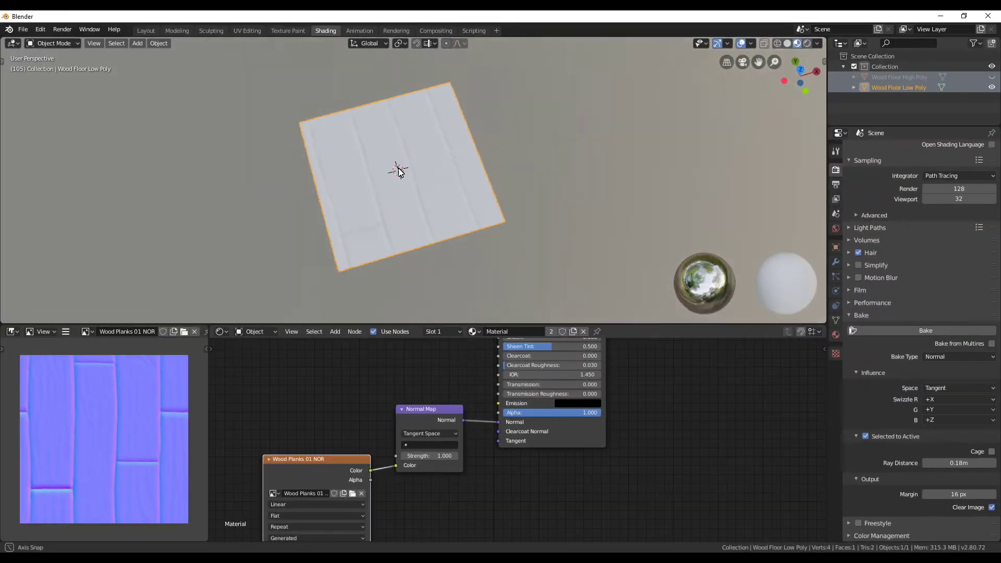
mouse_move(399, 171)
middle_mouse_down()
mouse_move(353, 156)
mouse_move(404, 197)
mouse_move(408, 186)
middle_mouse_up()
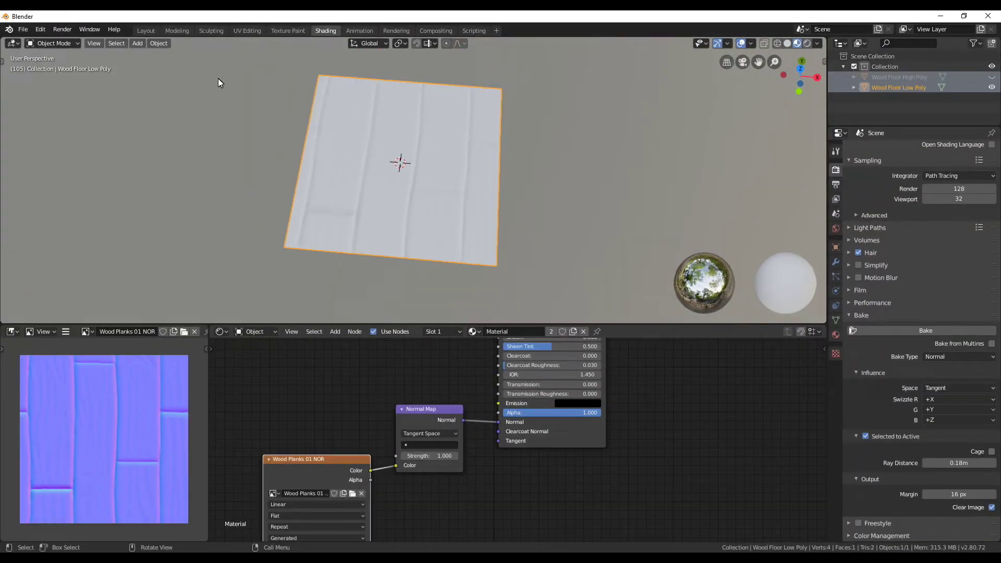
In Edit Mode, duplicate the plane's face twice 1 m along X to form a three-face row.
left_click(146, 31)
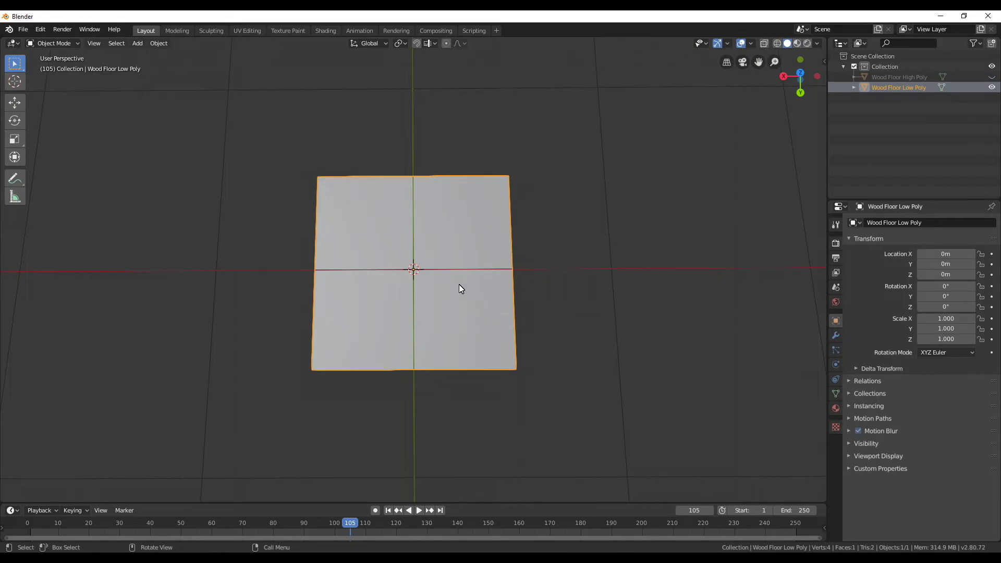
key("Tab")
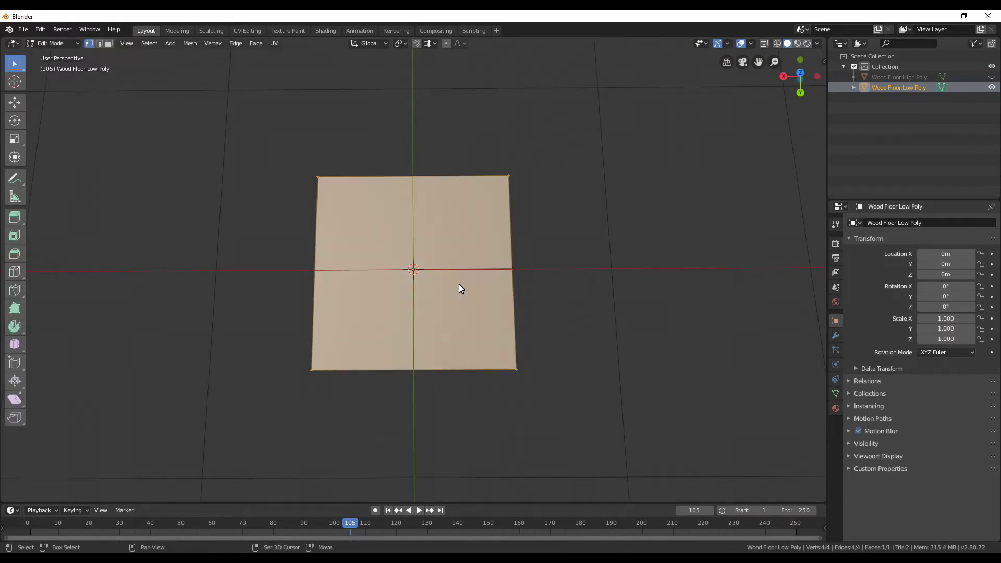
key("shift+d")
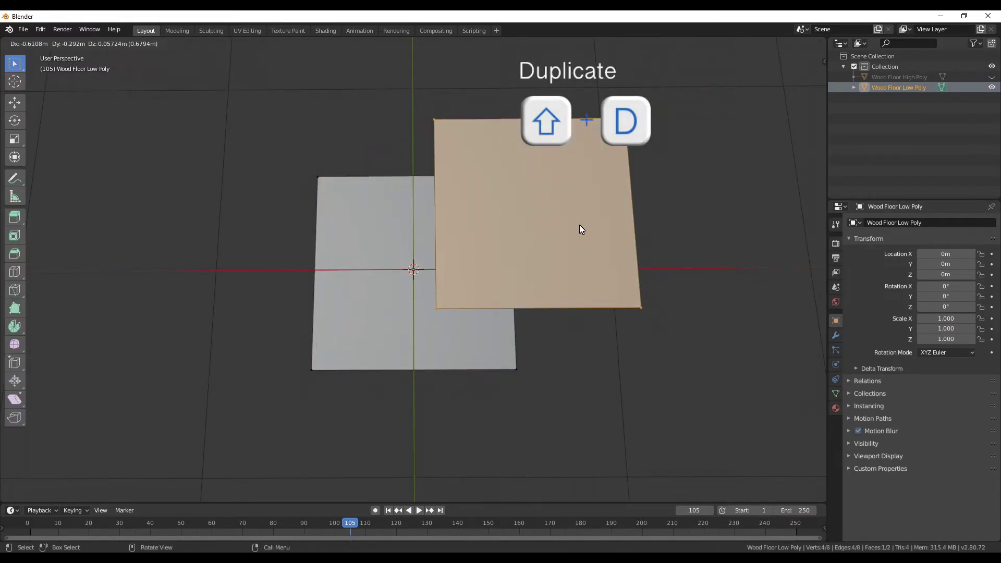
type("x")
type("1")
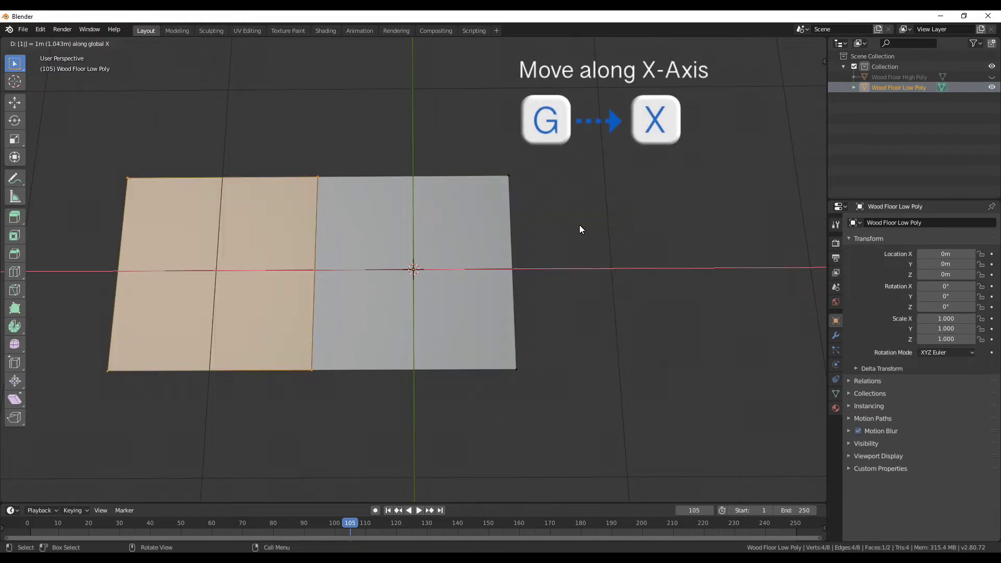
key("Return")
key("alt+a")
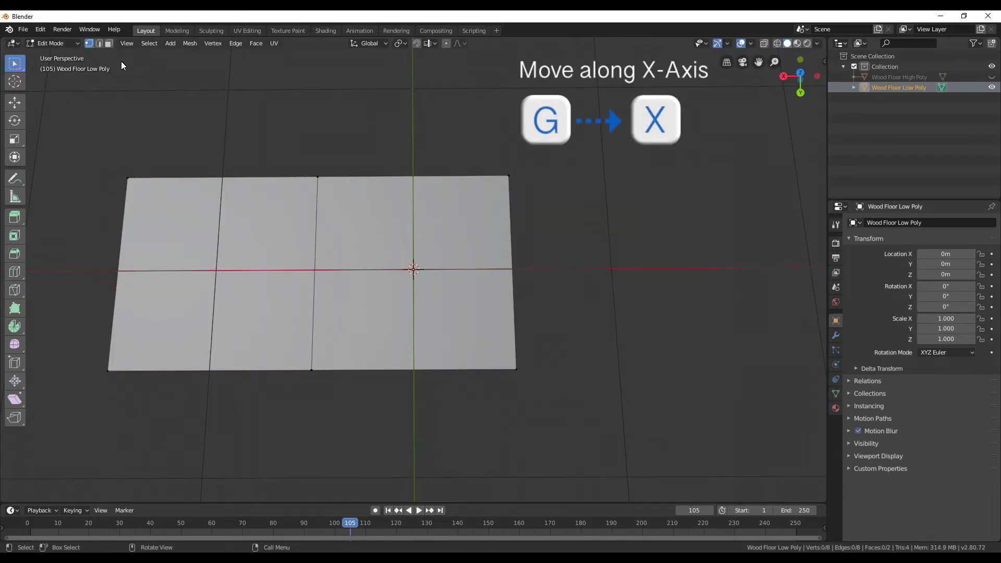
left_click(430, 255)
key("shift+d")
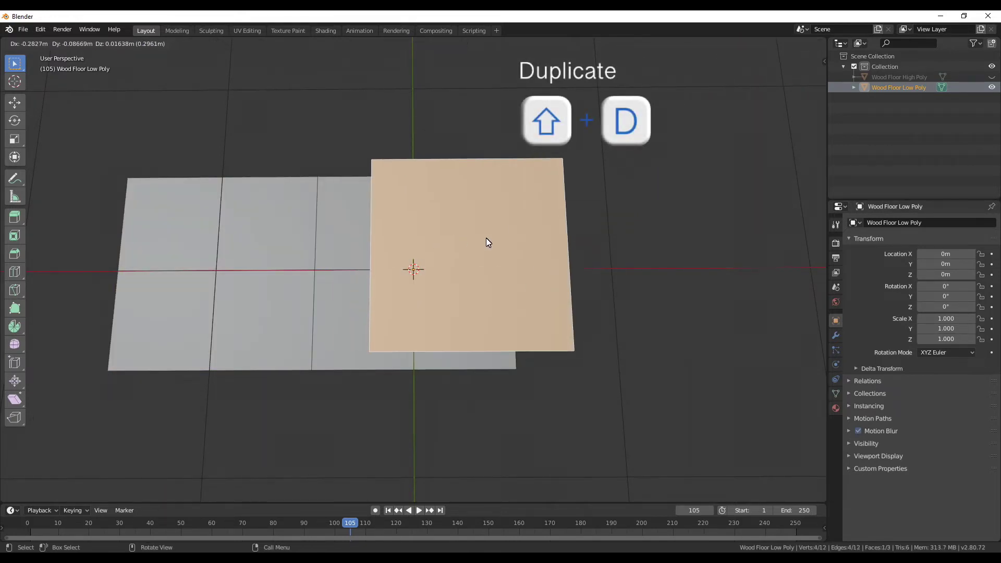
type("x")
type("1")
key("Return")
Duplicate the three-face row to Y +1 m and Y -1 m, completing the 3×3 grid.
left_click(459, 219, "shift")
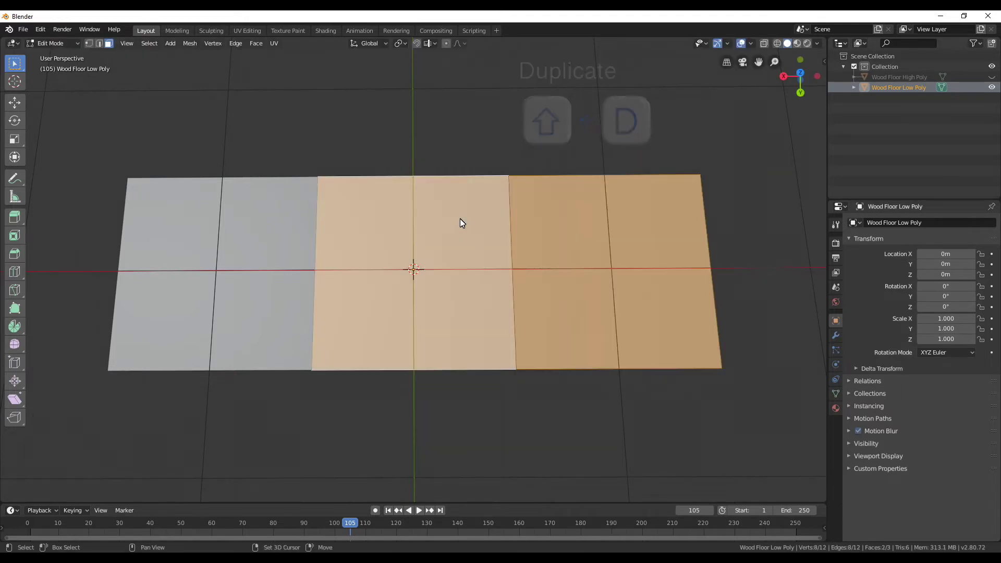
left_click(268, 240, "shift")
key("shift+d")
key("y")
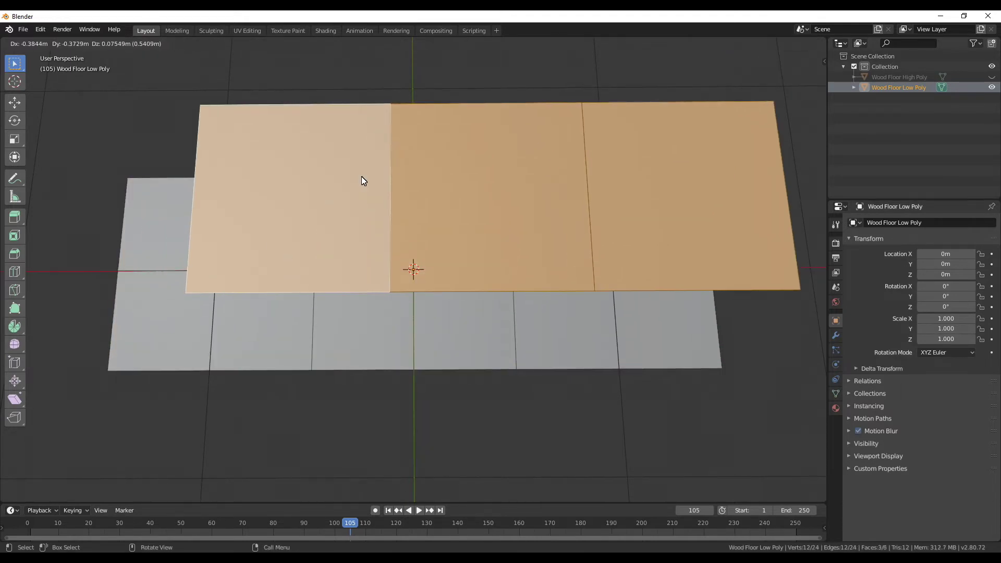
type("1")
key("Return")
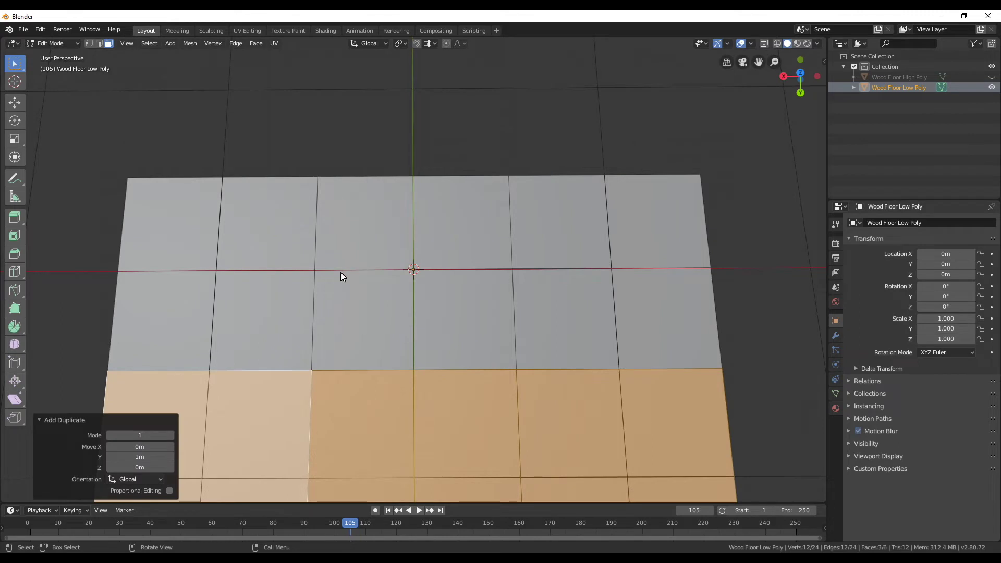
left_click(342, 292)
left_click(344, 300, "shift")
left_click(535, 299, "shift")
key("shift+d")
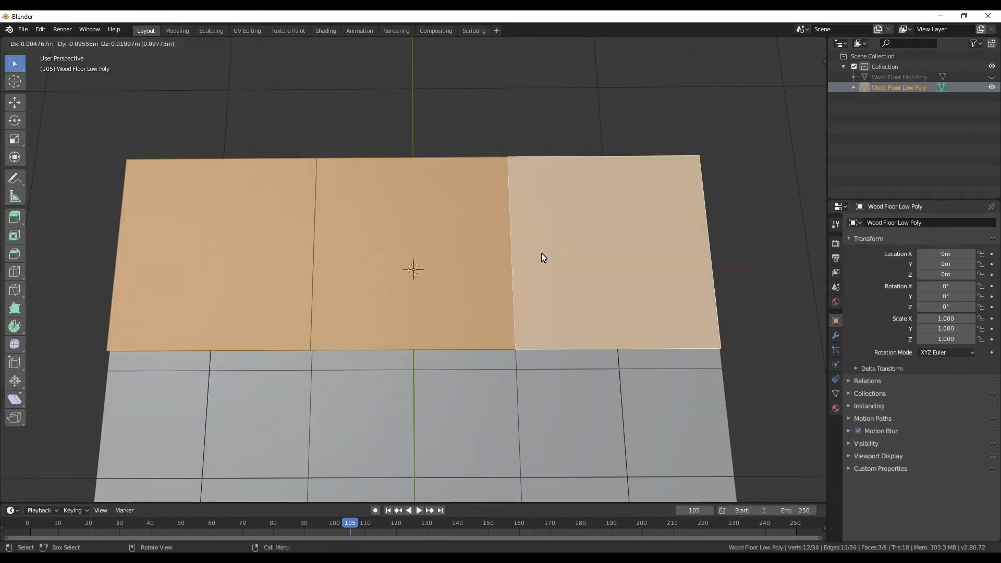
type("y-1")
key("Return")
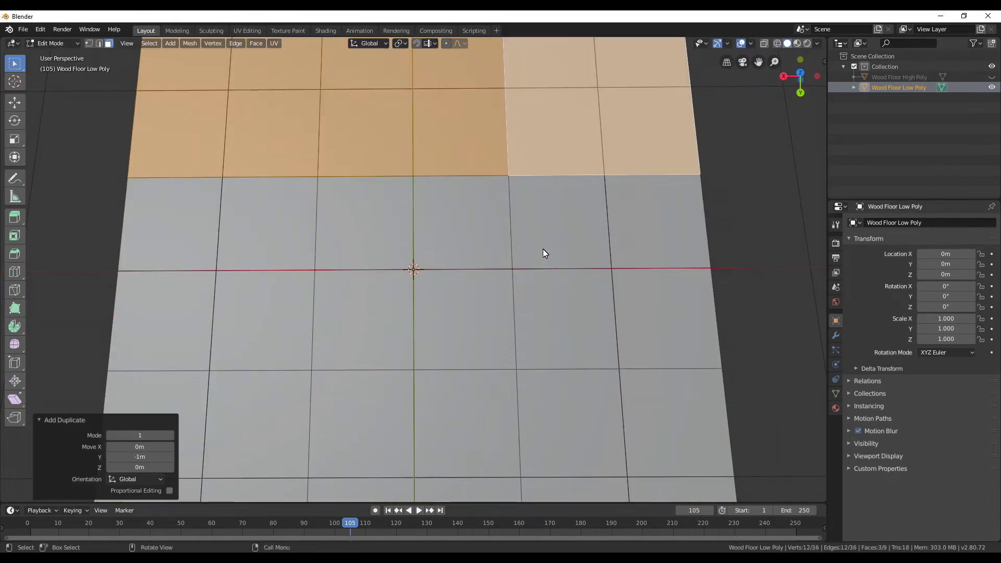
Switch to Material Preview to check the planks tile seamlessly.
left_click(797, 44)
scroll(630, 239, "down", 4)
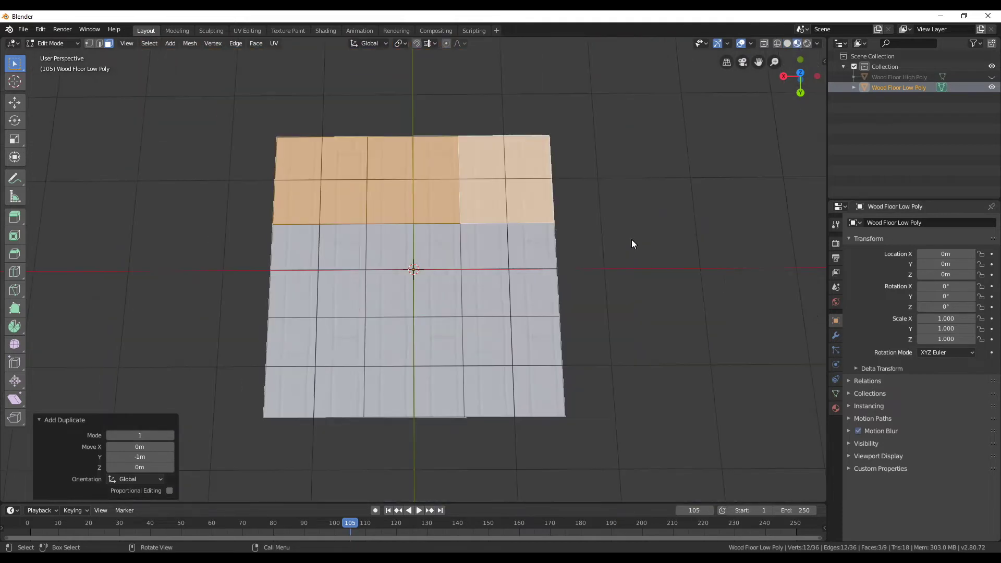
scroll(597, 291, "up", 4)
Turn off viewport overlays and view the whole plane's continuous plank pattern, then return to Shading.
left_click(739, 44)
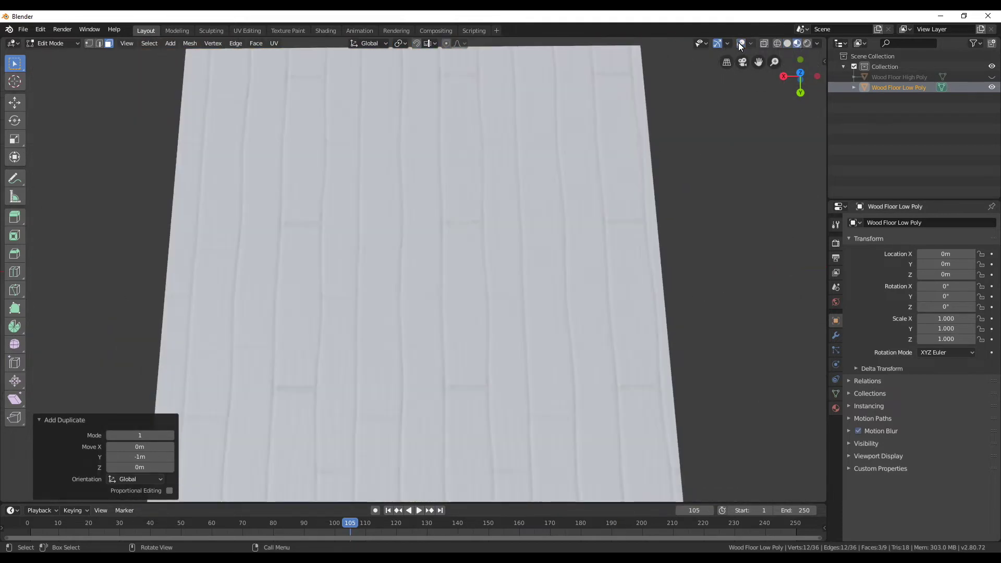
middle_click_drag(738, 44, 662, 197)
scroll(657, 204, "down", 2)
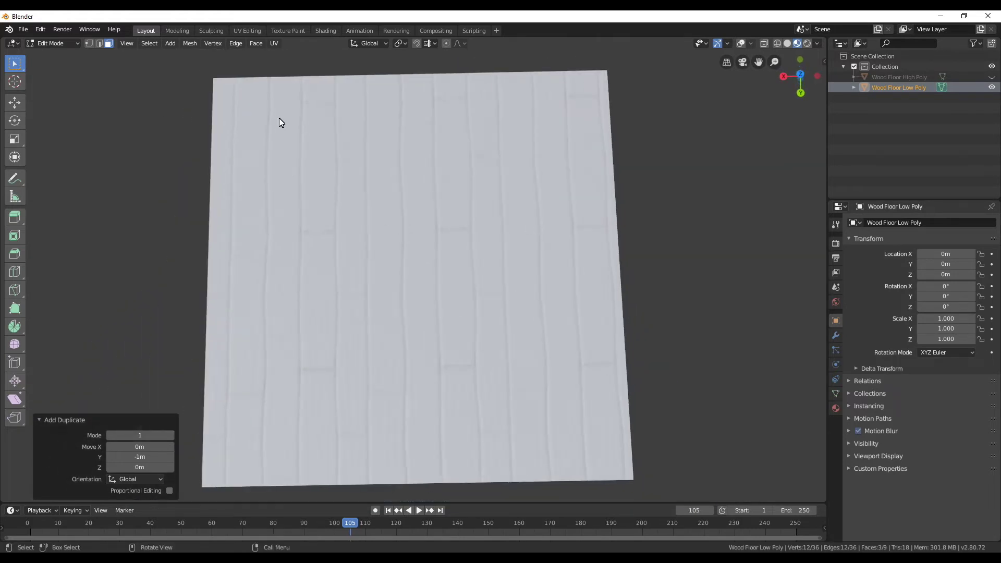
left_click(325, 32)
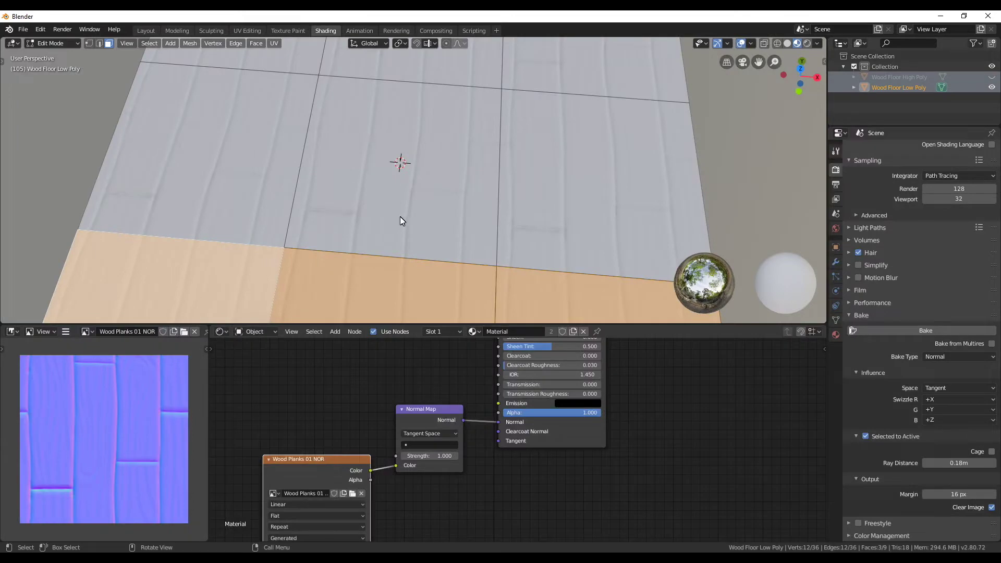
Add an Image Texture node to the floor material.
scroll(385, 225, "down", 3)
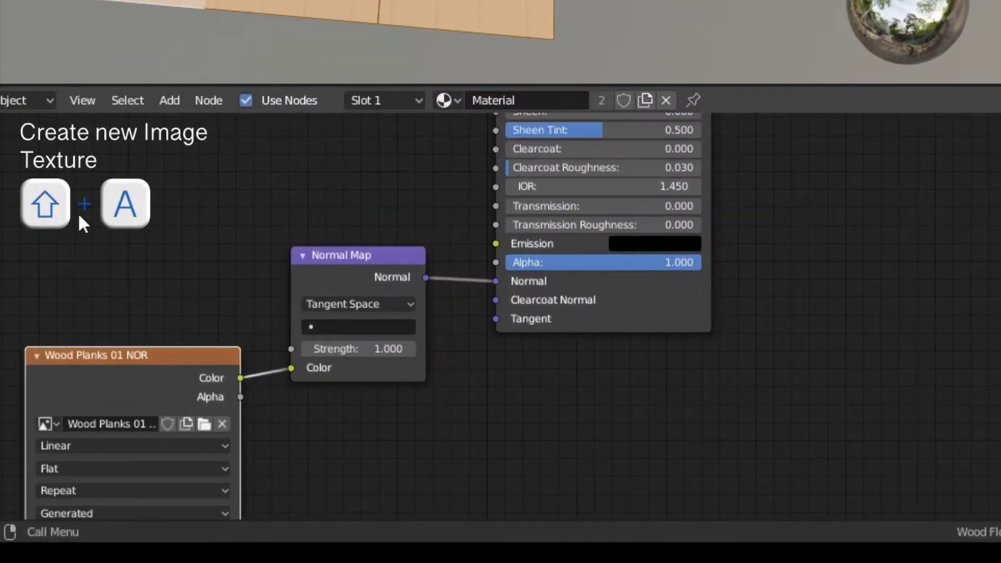
middle_click_drag(81, 224, 99, 383)
middle_click_drag(164, 226, 177, 255)
key("shift+a")
mouse_move(177, 255)
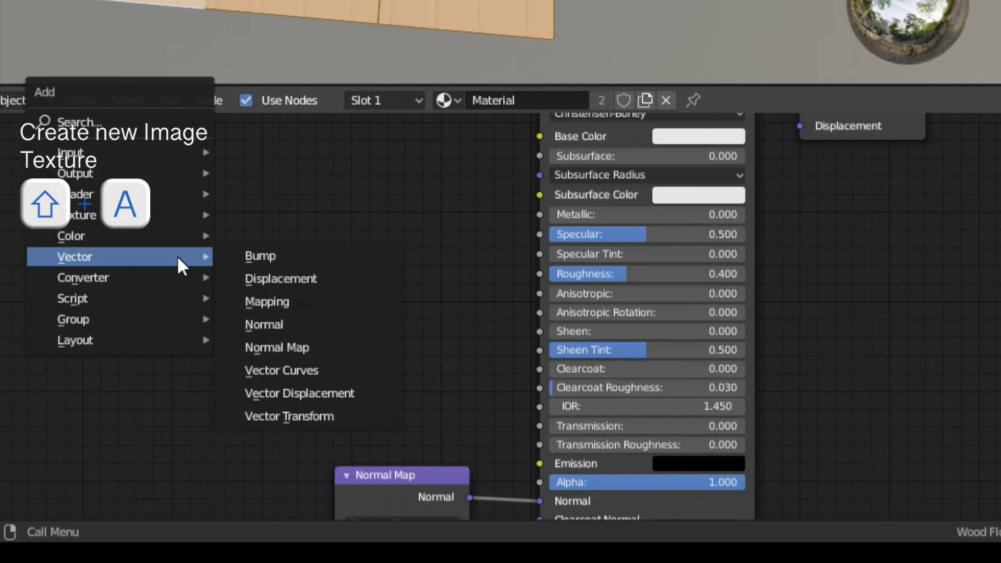
mouse_move(173, 215)
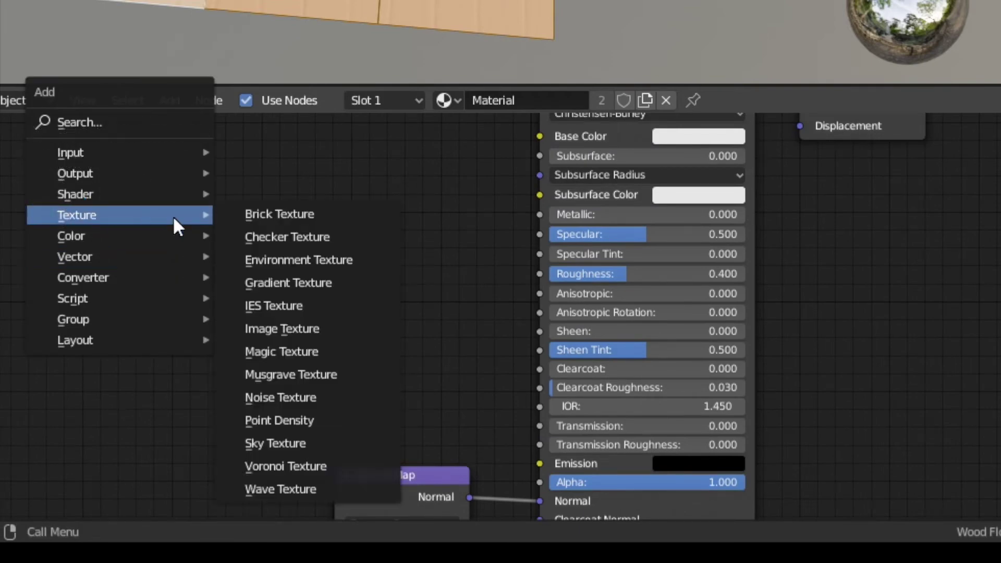
left_click(311, 330)
left_click(123, 173)
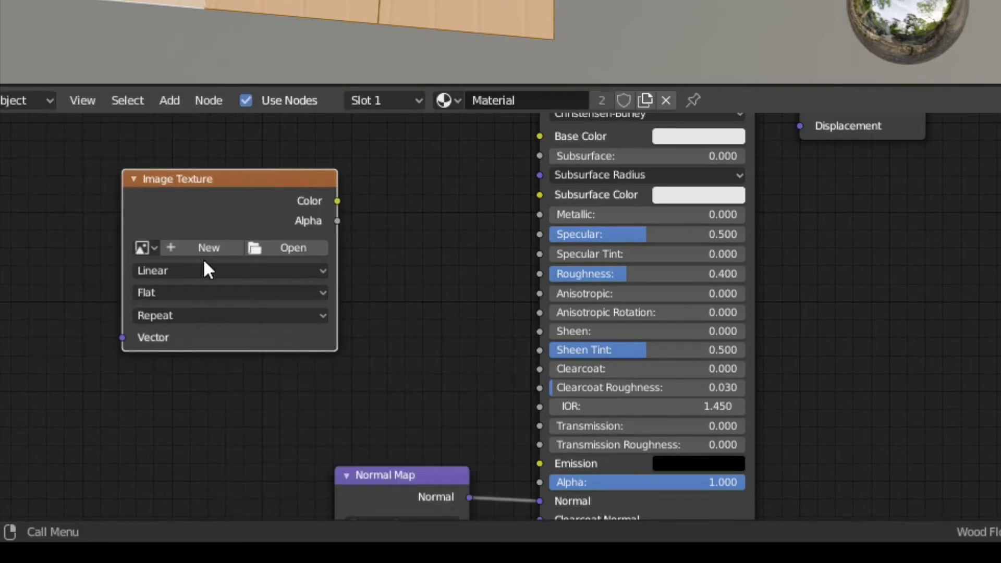
Create a new 2048 px image for the node named 'Wood Planks 01 COL'.
middle_click_drag(293, 447, 277, 314)
scroll(274, 315, "down", 1)
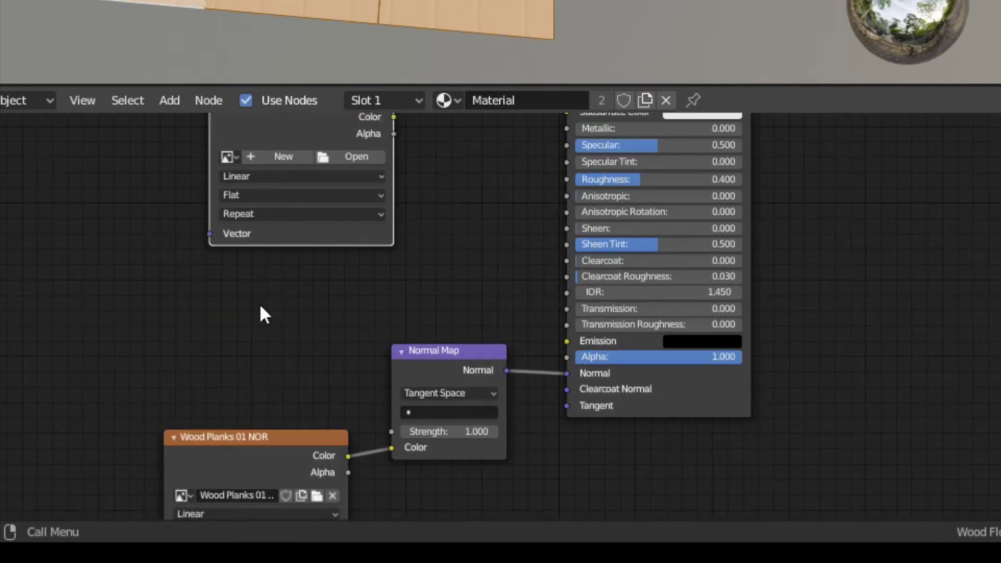
scroll(258, 307, "up", 2, "shift")
left_click(255, 186)
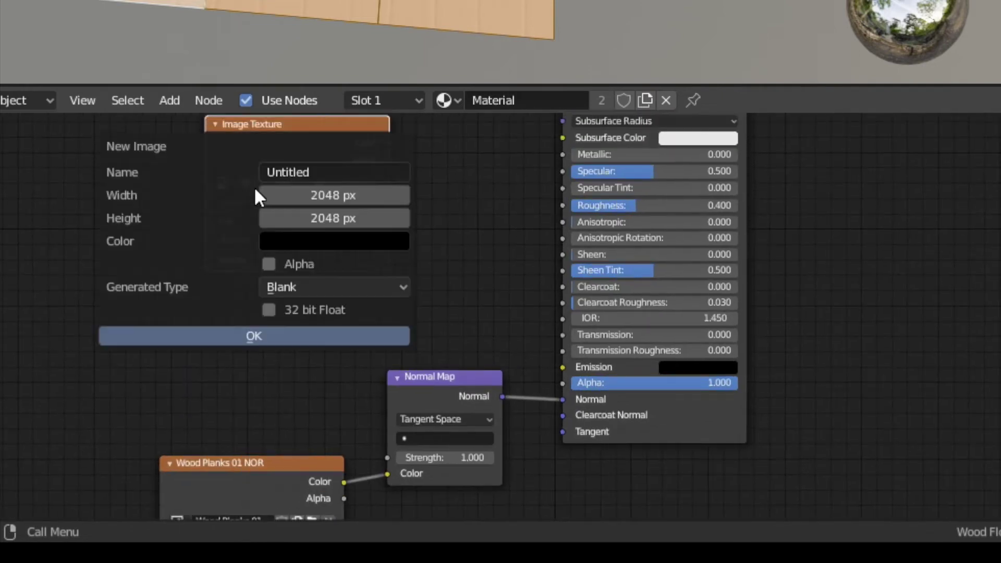
left_click(300, 177)
type("Wood")
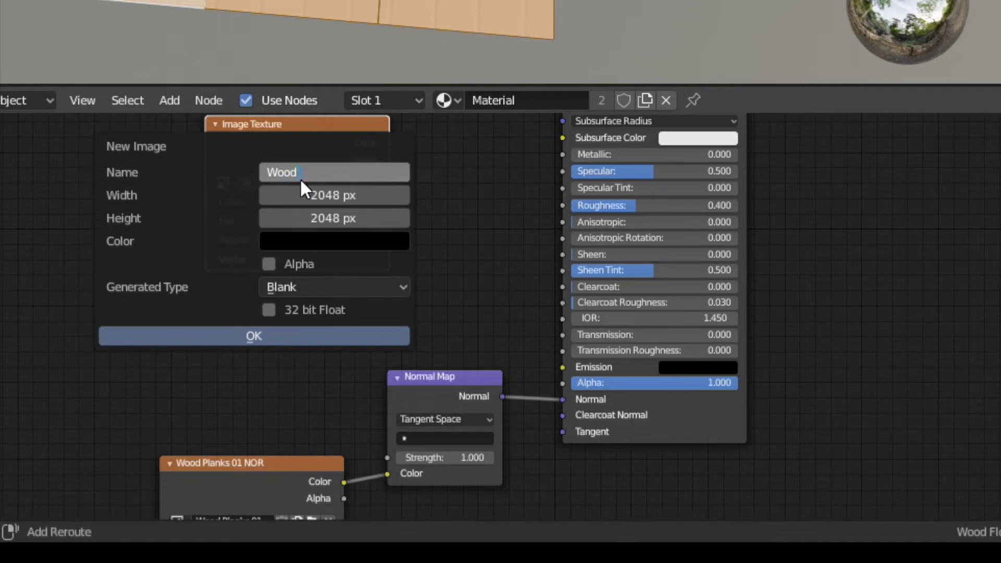
type(" Planks 01 COL")
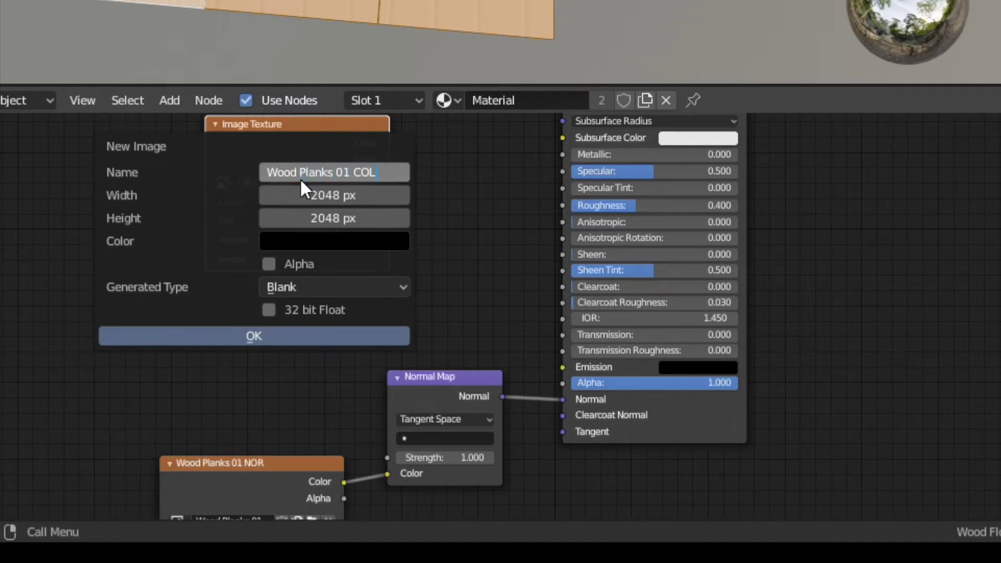
Confirm creating the blank Wood Planks 01 COL image.
left_click(274, 337)
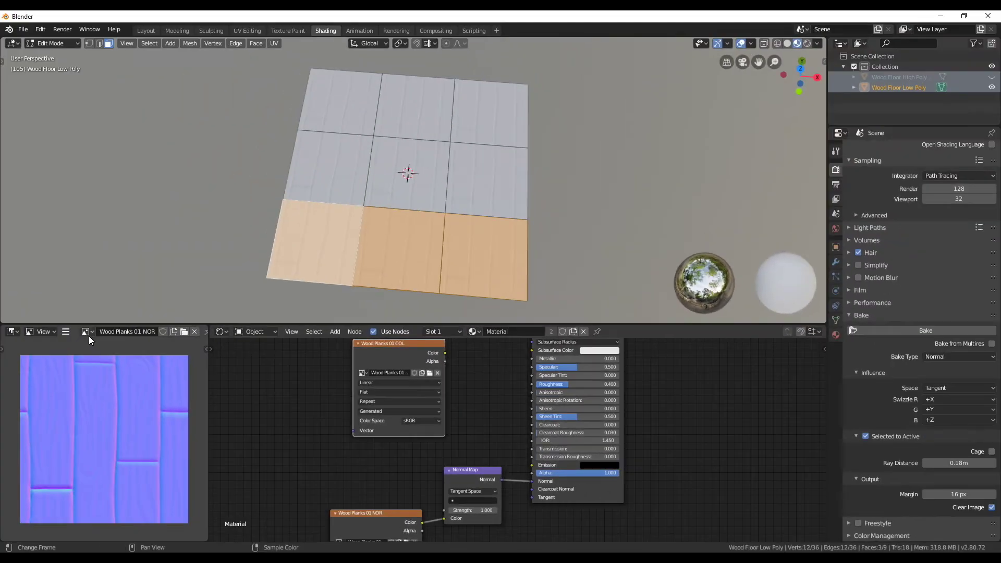
left_click(86, 332)
left_click(88, 333)
Save the normal map as 'Wood Planks 01 NOR.png' in the Textures folder.
left_click(65, 332)
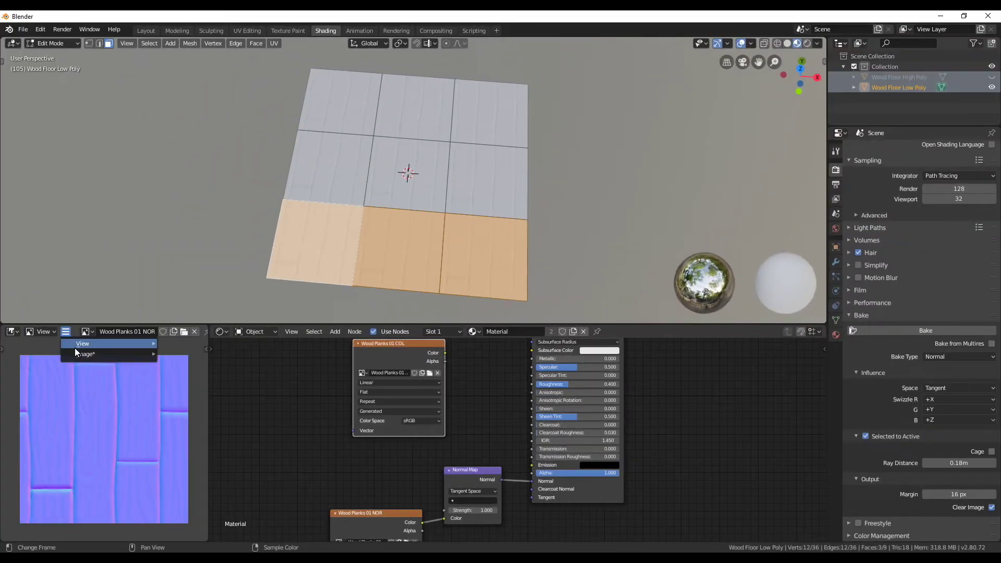
mouse_move(78, 354)
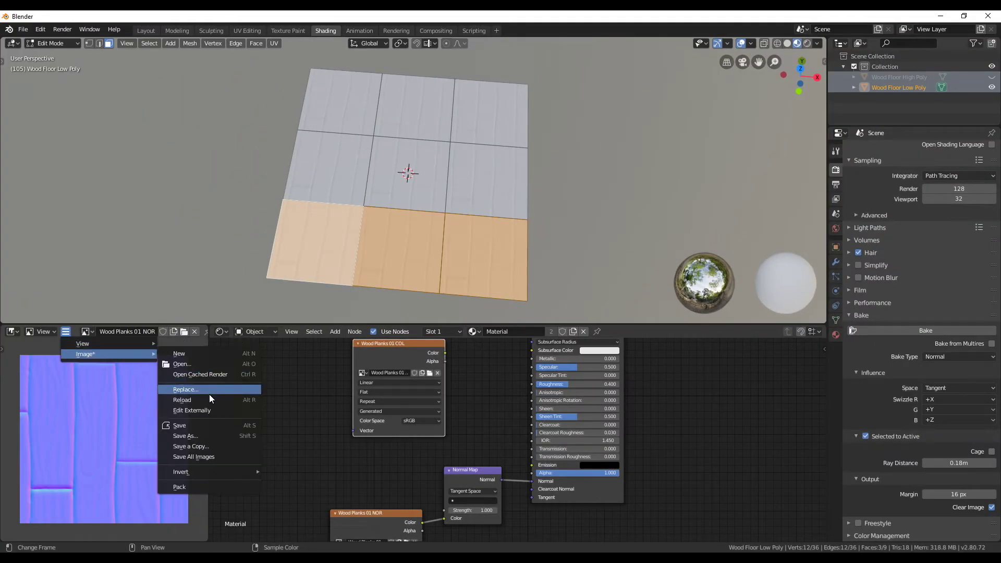
left_click(205, 427)
left_click(30, 181)
left_click(970, 57)
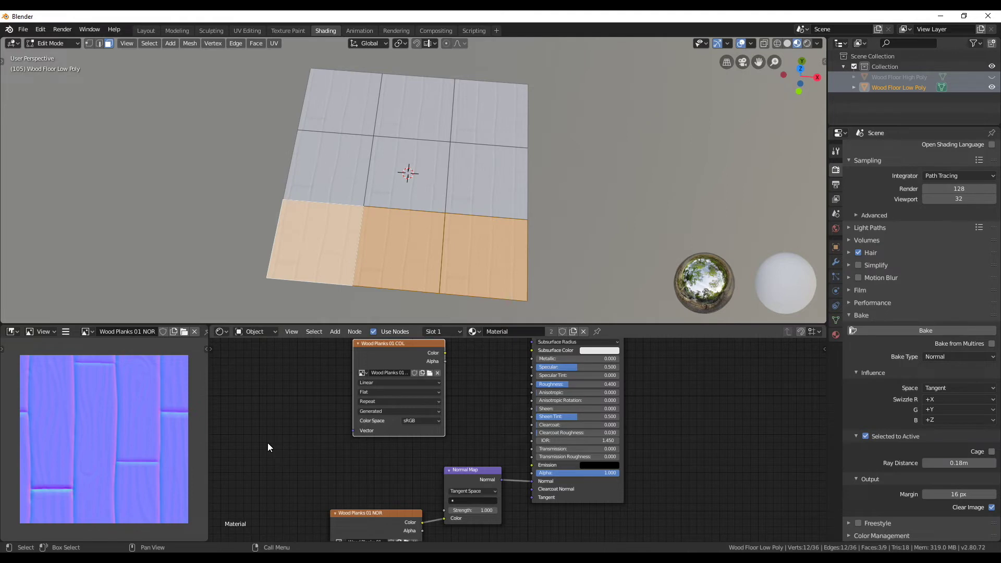
Display the black Wood Planks 01 COL image in the image editor.
left_click(85, 331)
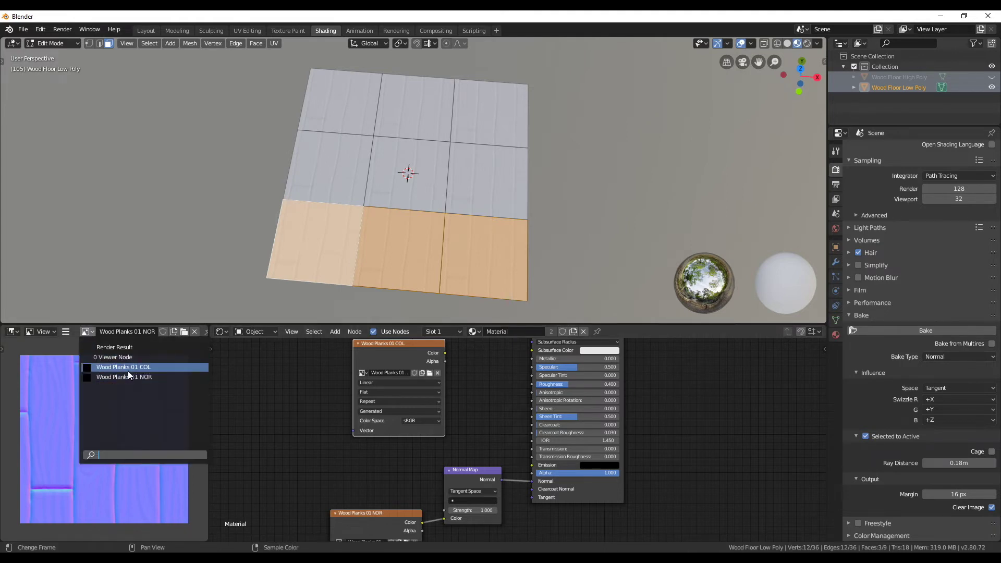
left_click(127, 370)
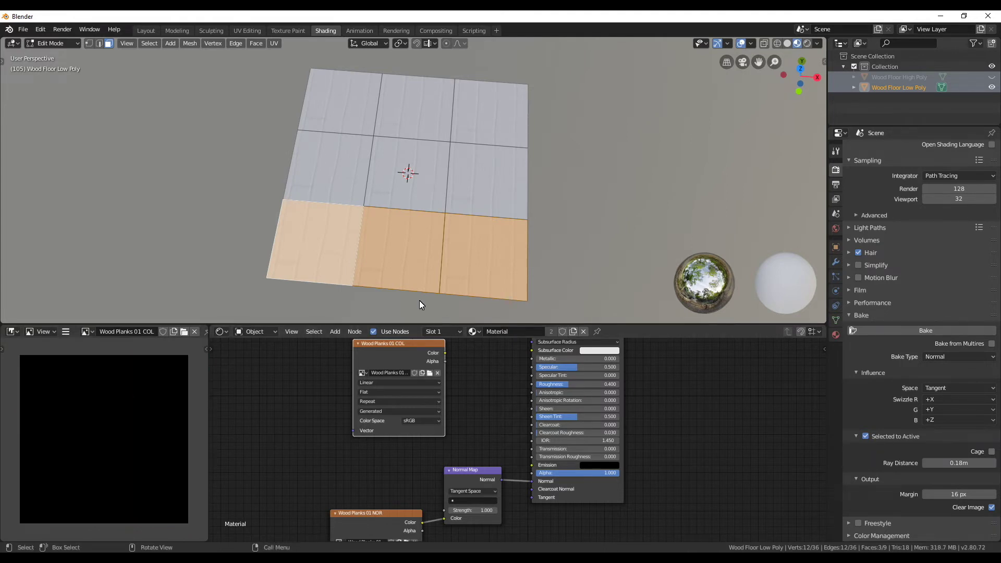
middle_click_drag(315, 386, 242, 439)
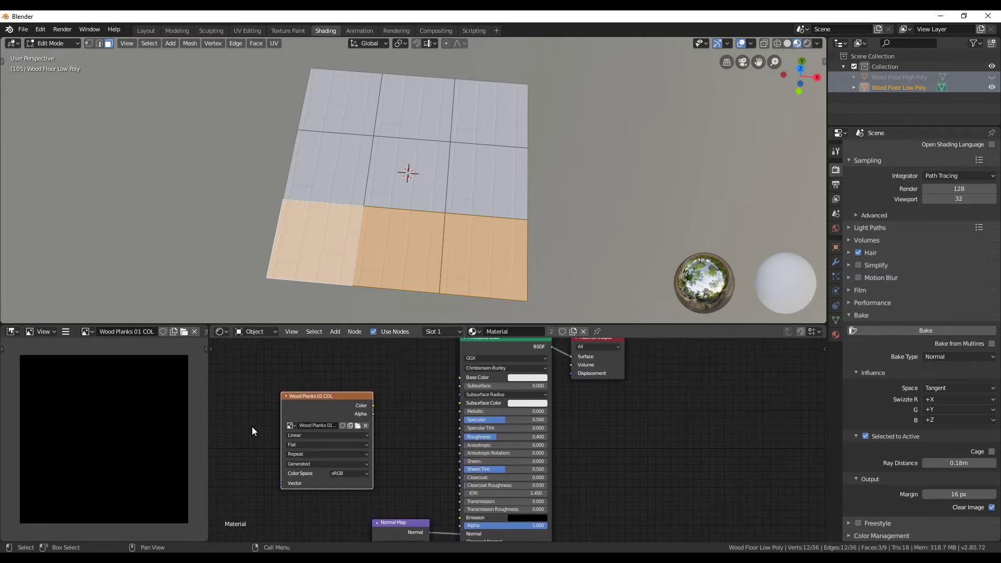
middle_click_drag(598, 227, 563, 171)
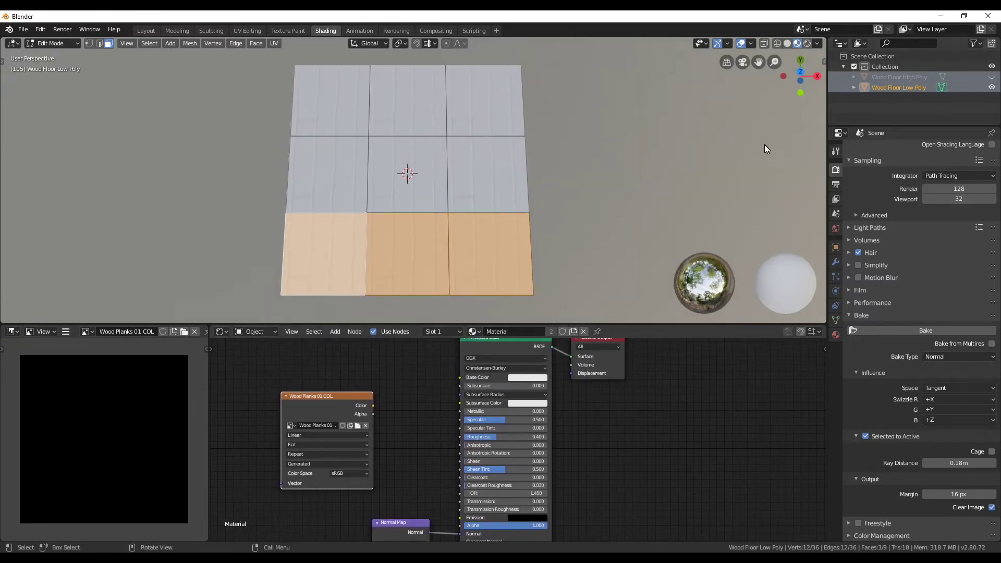
Unhide Wood Floor High Poly, view it from the top, and select it in Object Mode.
left_click(992, 77)
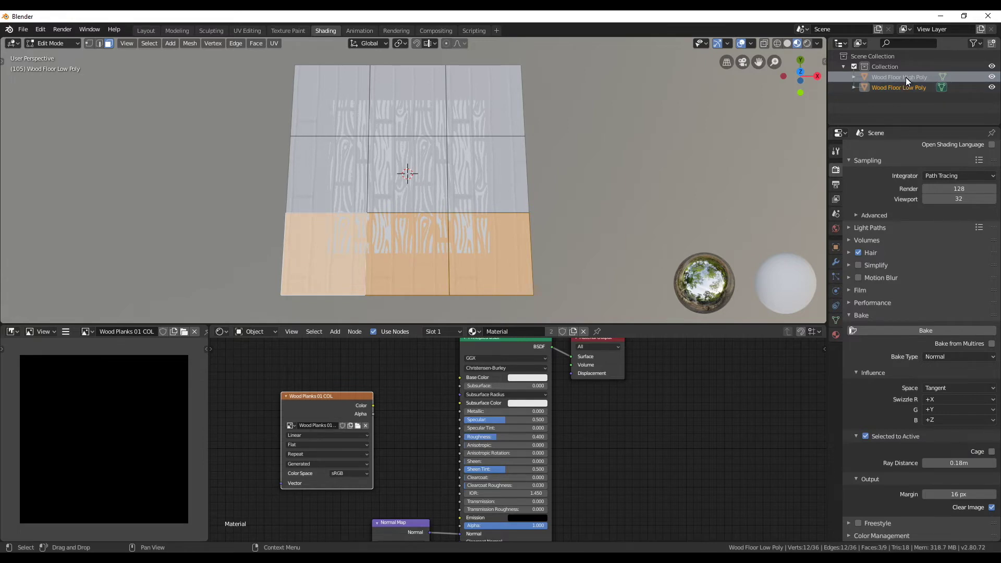
key("KP_7")
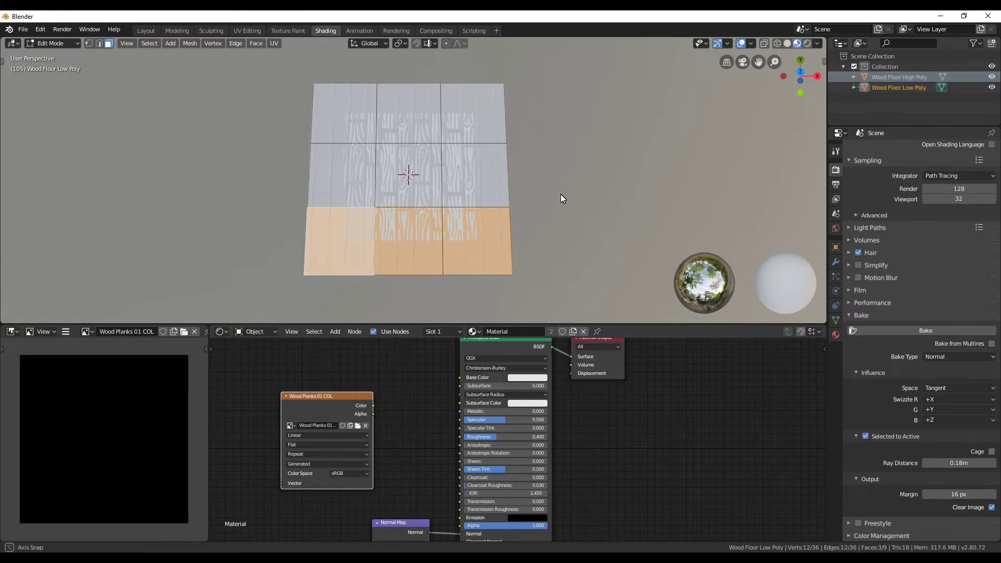
key("Tab")
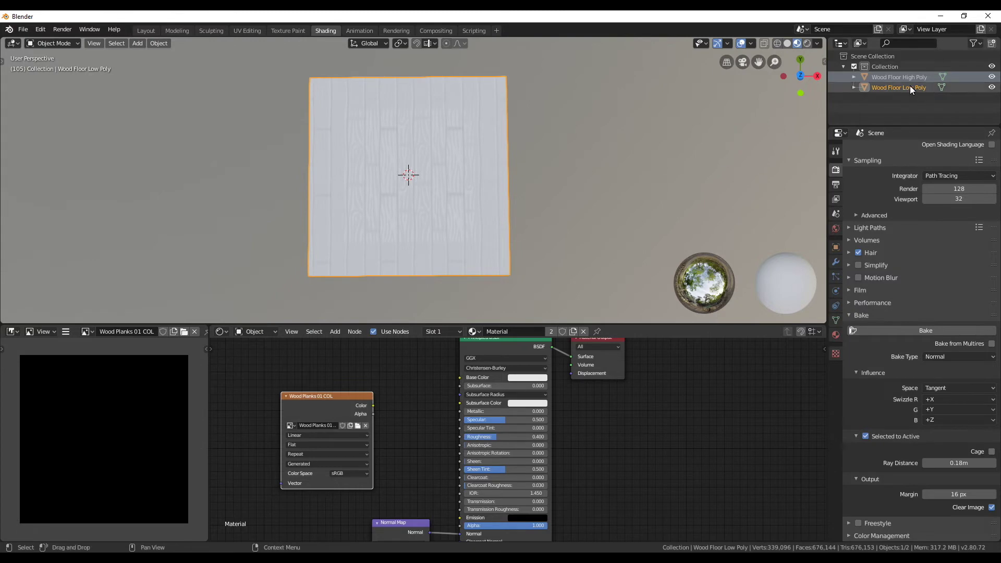
left_click(906, 79)
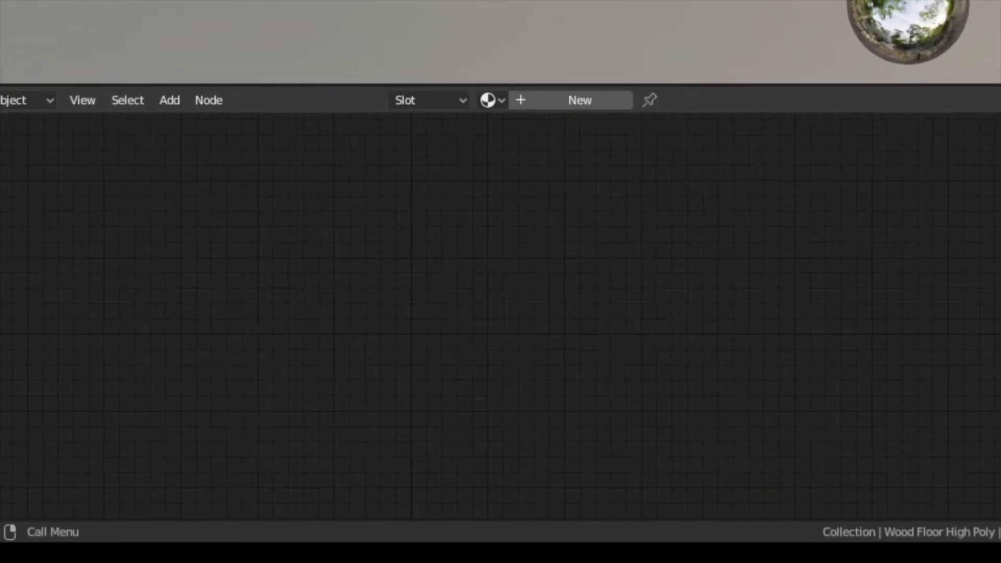
Give the high-poly floor a new material named 'High Poly Material'.
left_click(527, 102)
left_click(521, 99)
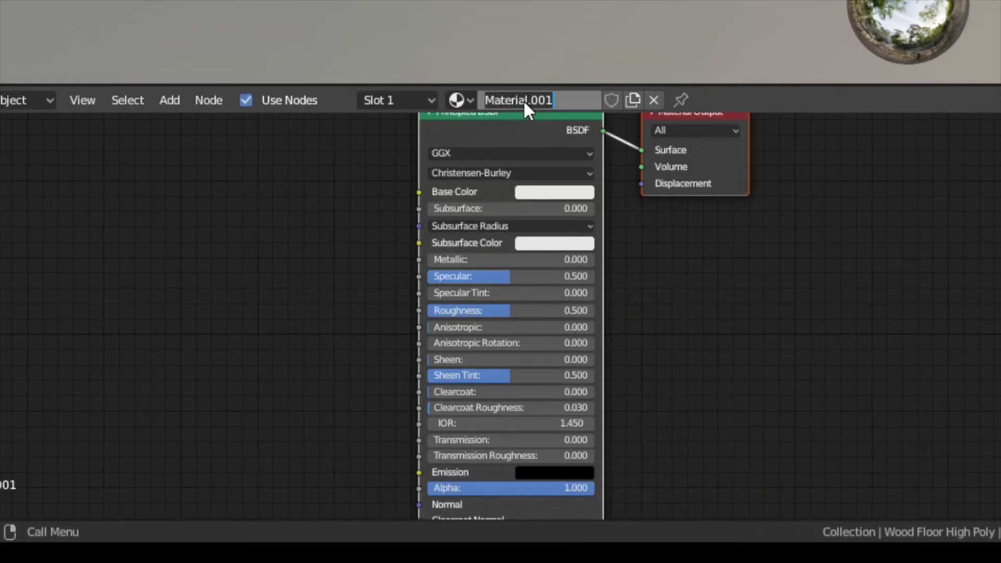
type("High Poly Material")
key("Return")
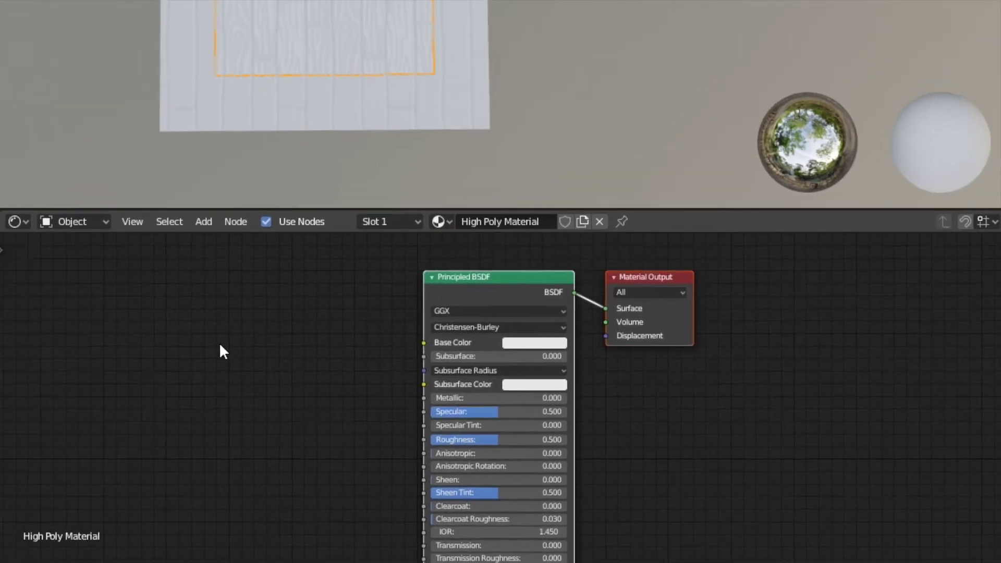
Add an Attribute input node left of the shader to read the Col vertex colours.
key("shift+a")
mouse_move(220, 344)
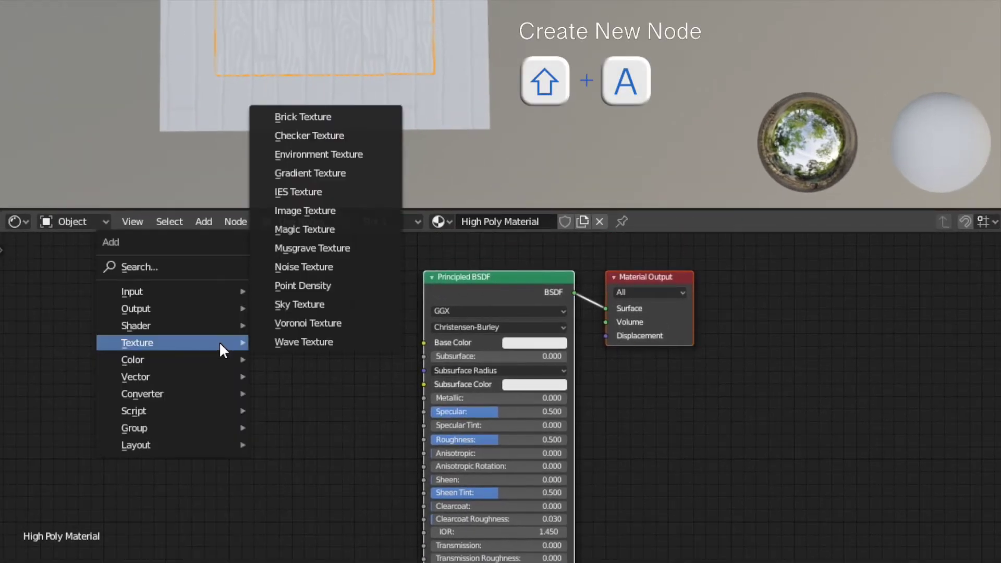
mouse_move(222, 293)
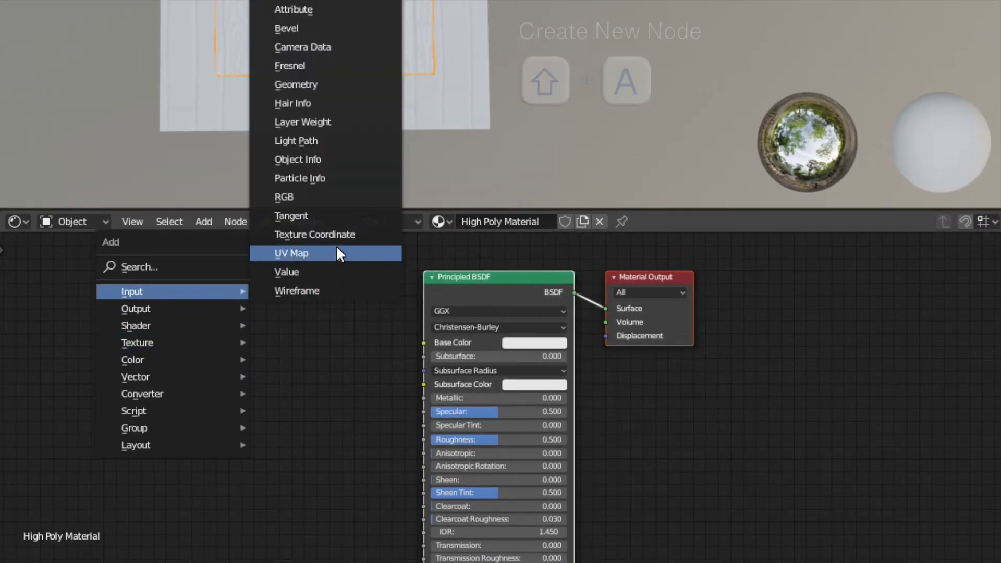
left_click(305, 10)
left_click(172, 308)
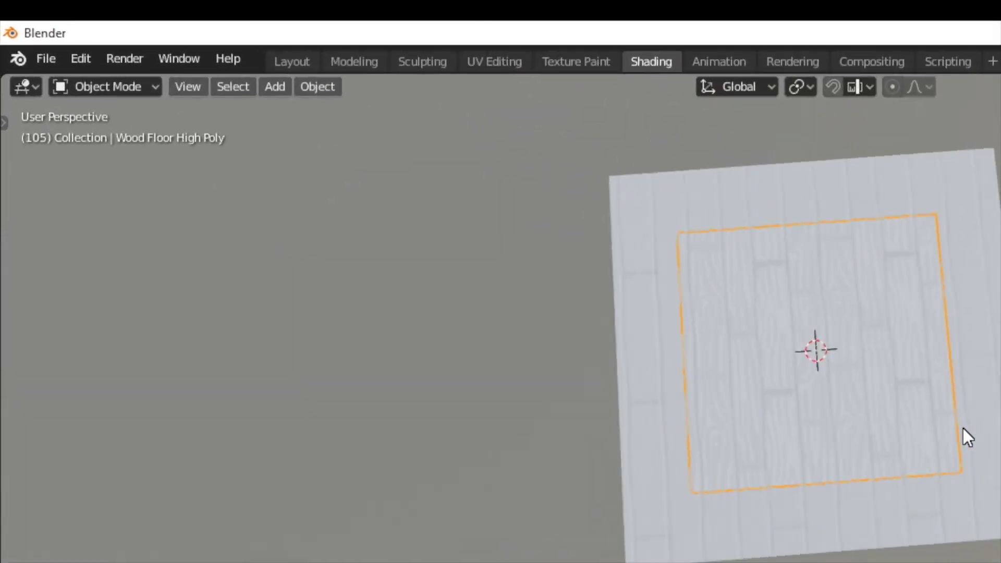
In Vertex Paint mode, apply Dirty Vertex Colors twice to the high-poly floor.
scroll(962, 427, "up", 2)
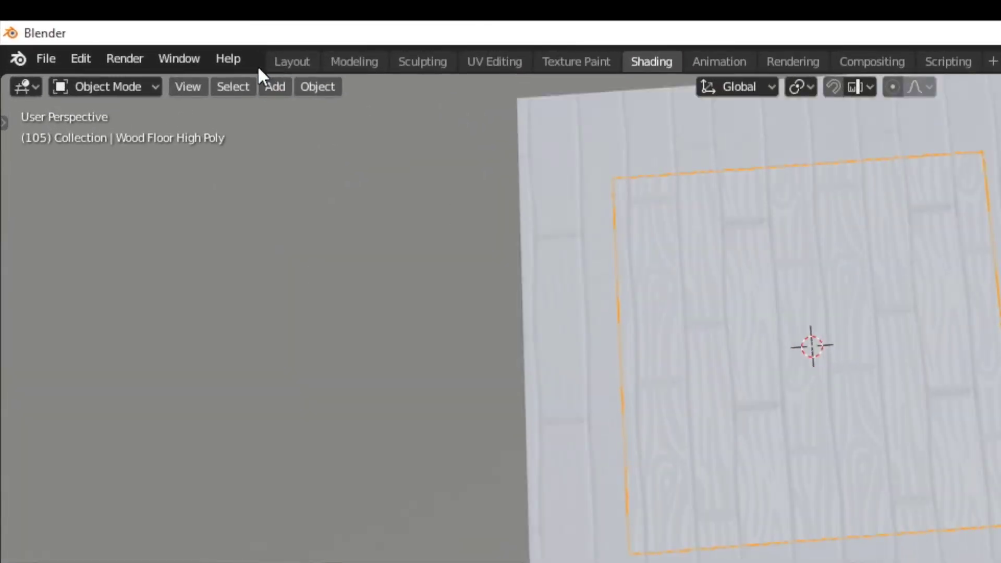
left_click(124, 92)
left_click(141, 182)
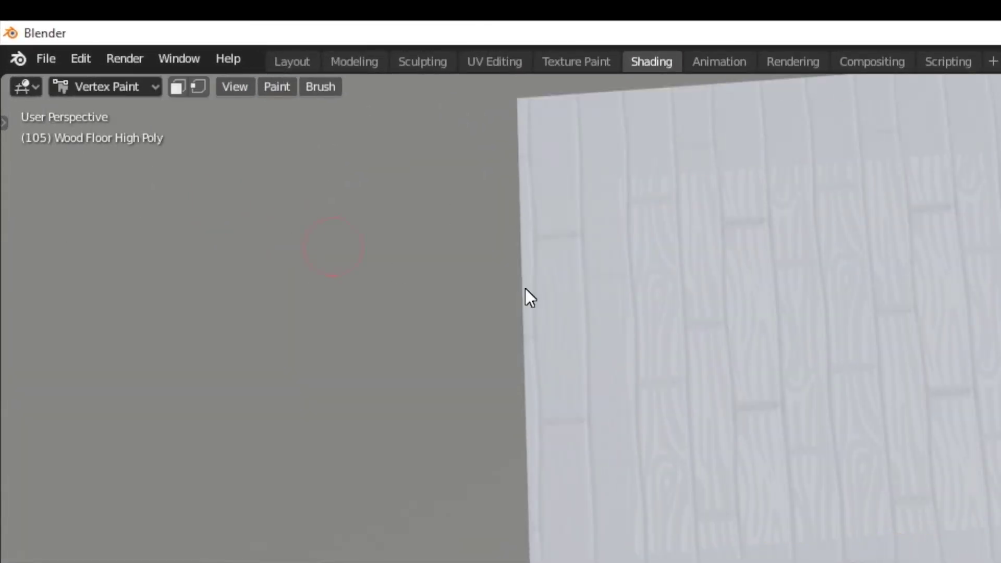
left_click(264, 86)
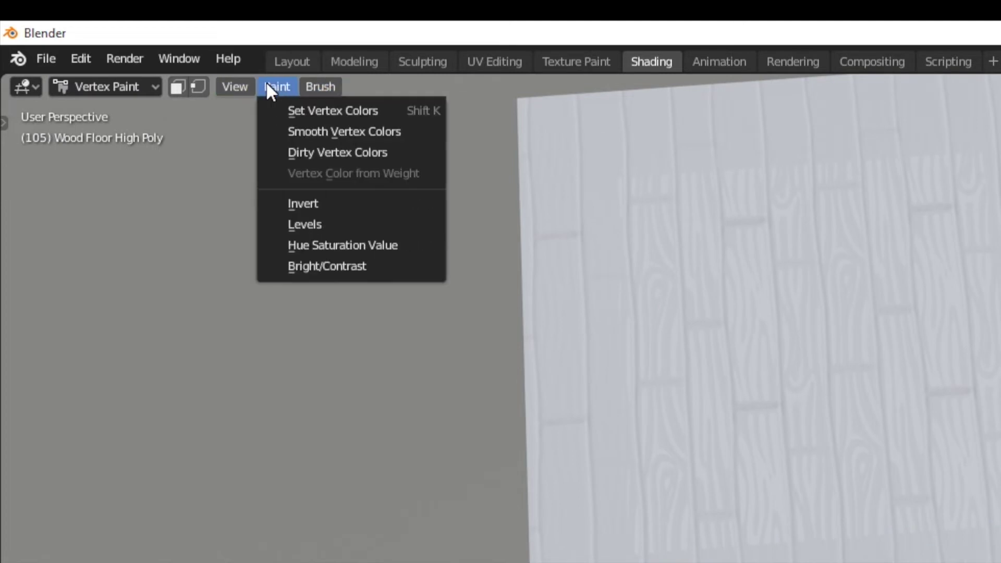
left_click(357, 152)
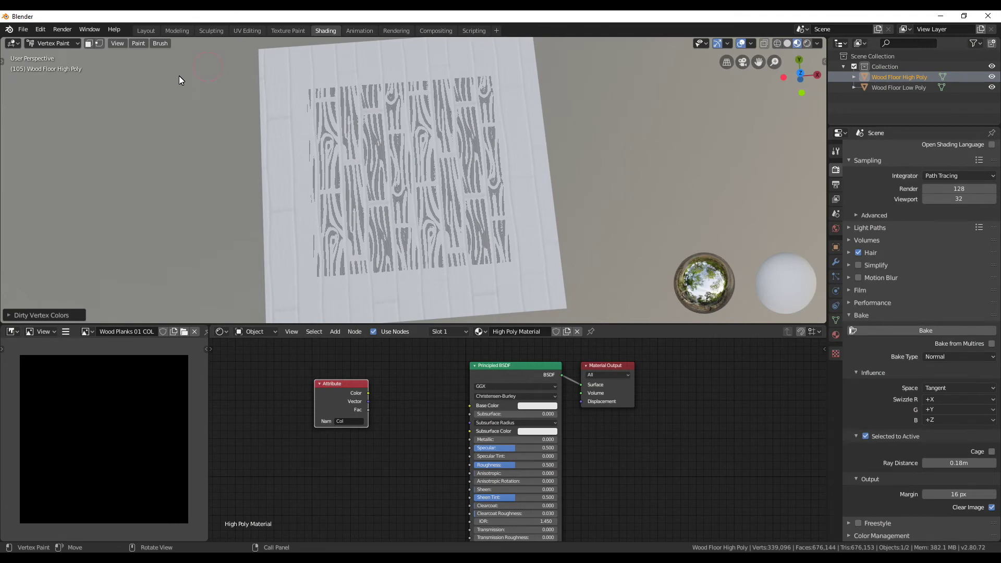
left_click(137, 44)
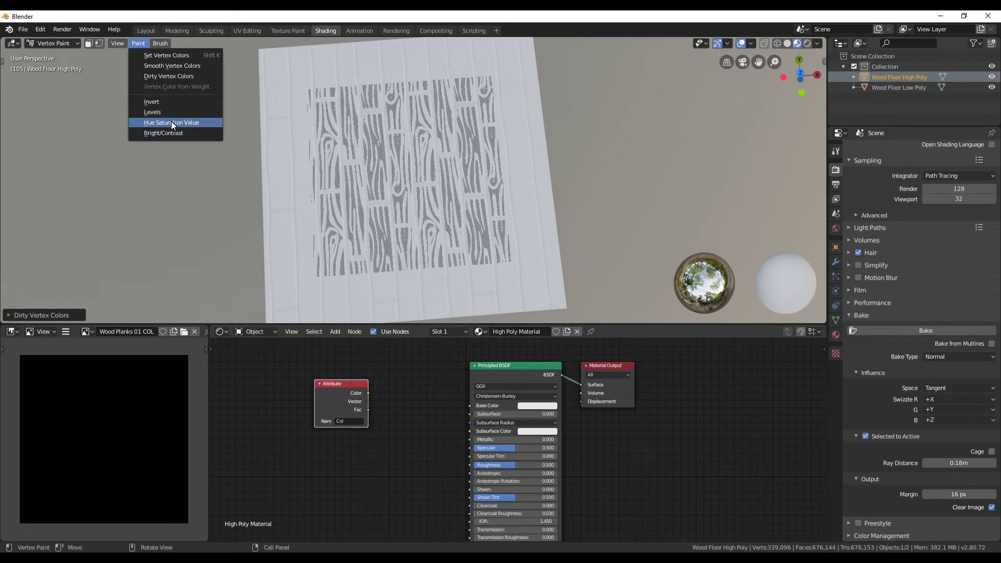
left_click(176, 76)
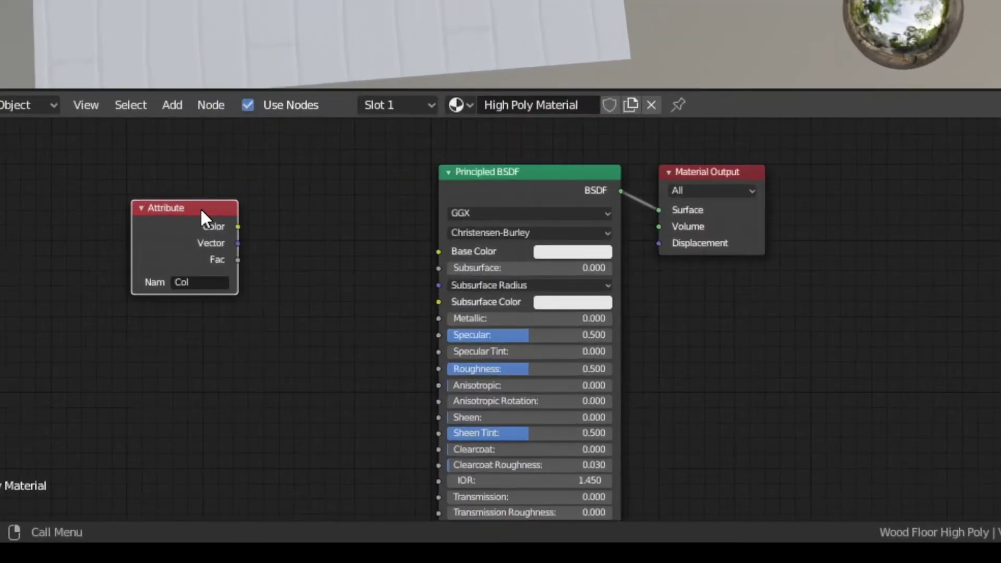
left_click_drag(352, 390, 314, 394)
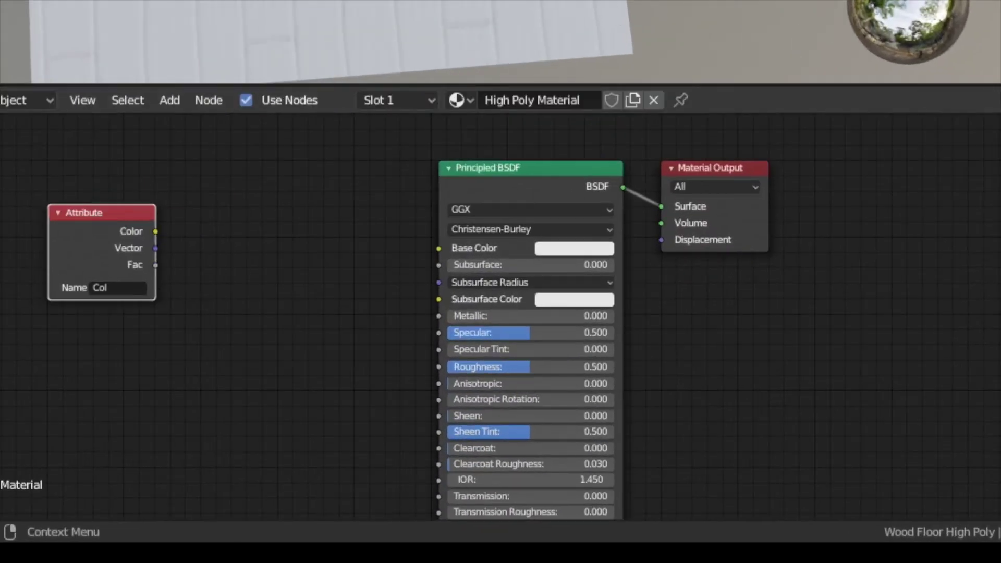
Connect the Attribute Color output to Base Color and return the floor to Object Mode.
scroll(346, 34, "down", 2)
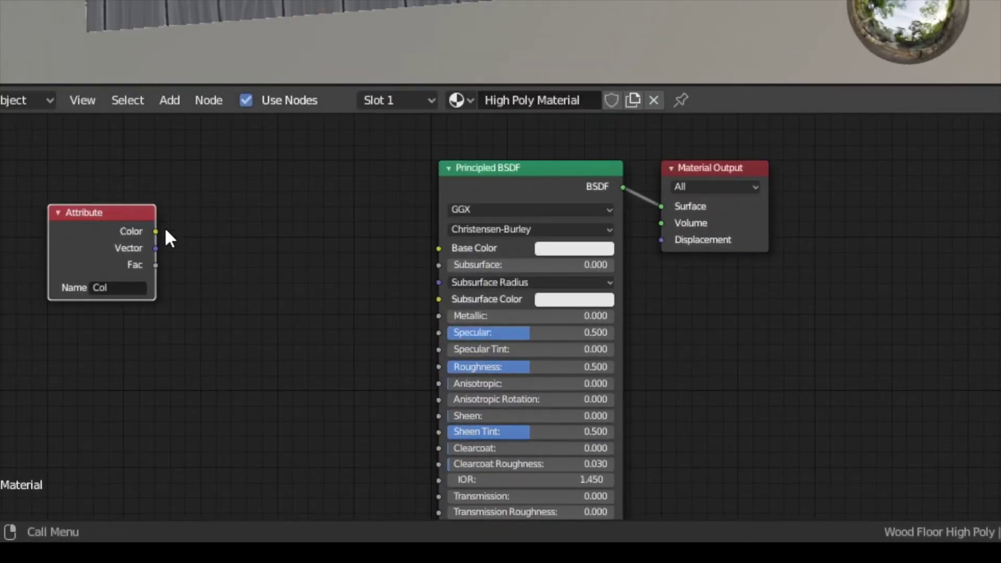
left_click_drag(166, 231, 443, 251)
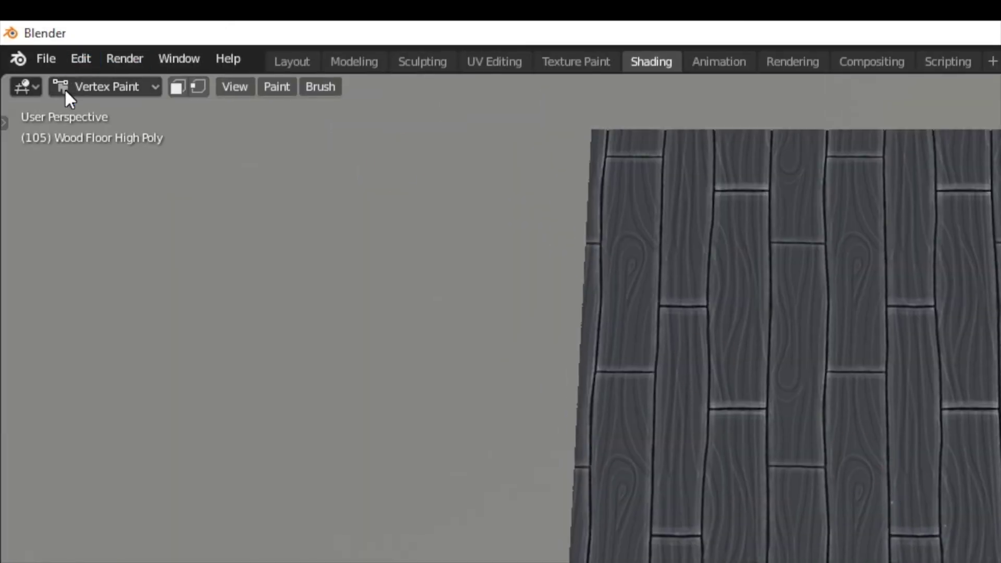
left_click(63, 88)
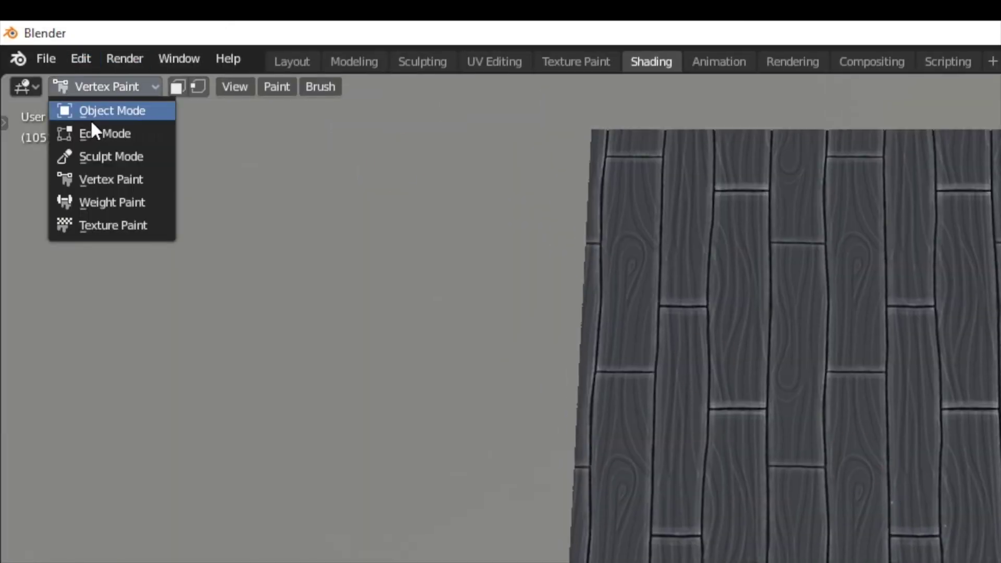
left_click(96, 111)
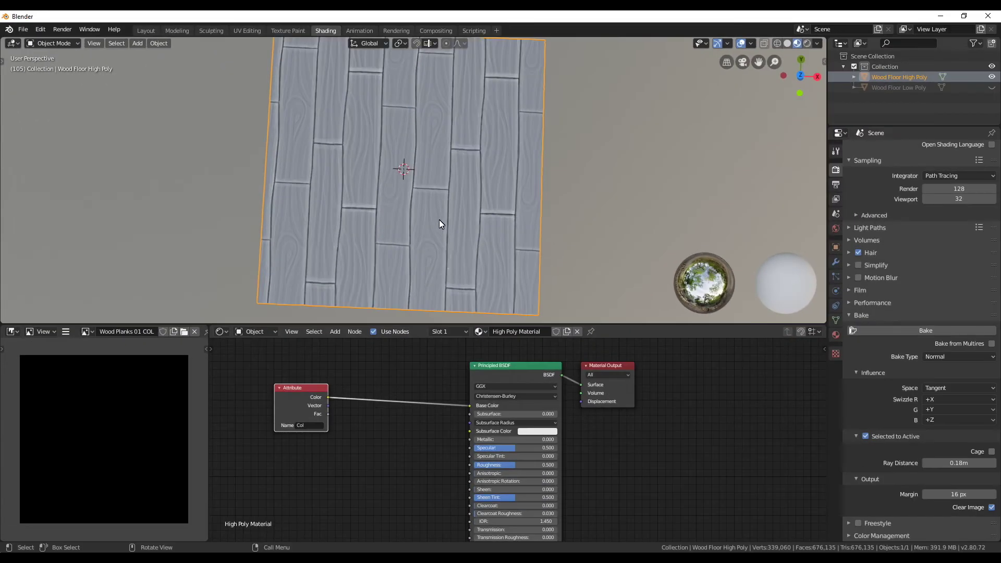
middle_click_drag(438, 225, 401, 94)
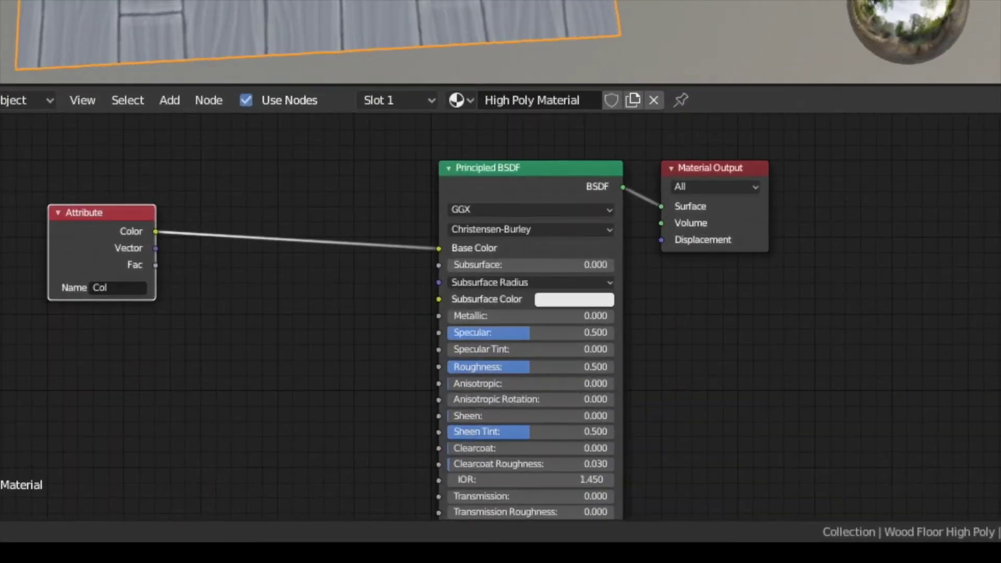
Insert a ColorRamp node on the Attribute-to-Base Color link.
key("shift+a")
mouse_move(246, 296)
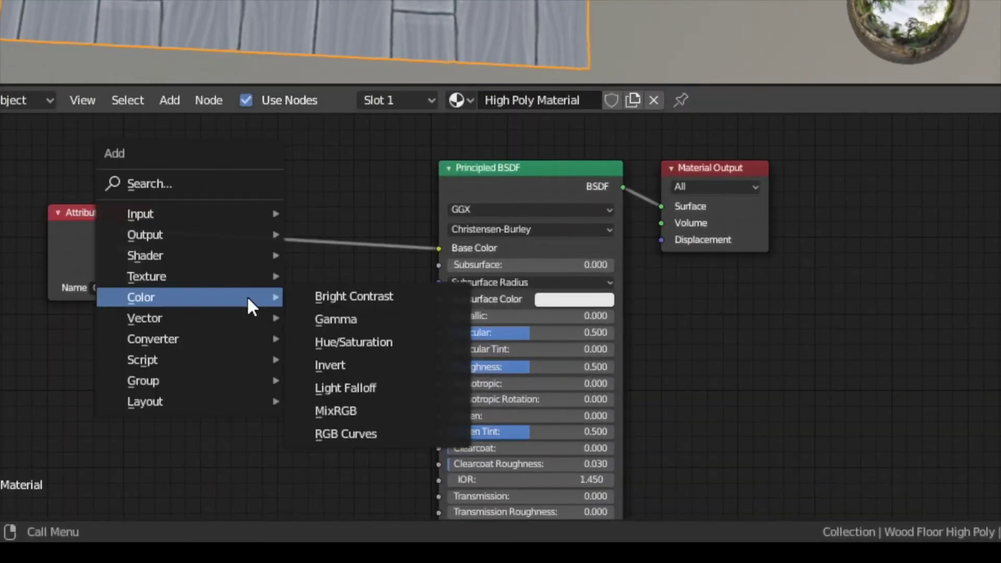
mouse_move(218, 336)
left_click(365, 109)
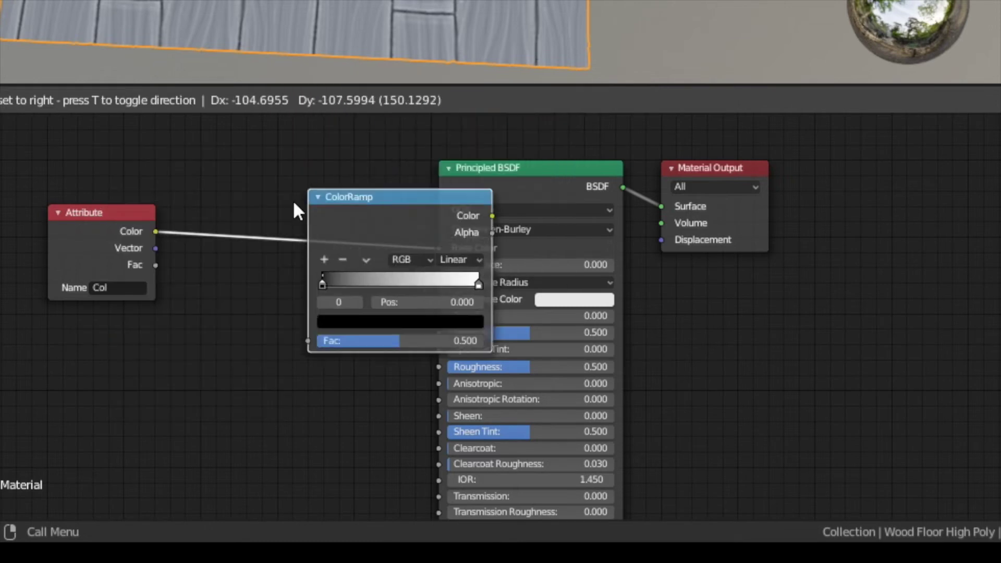
left_click(233, 182)
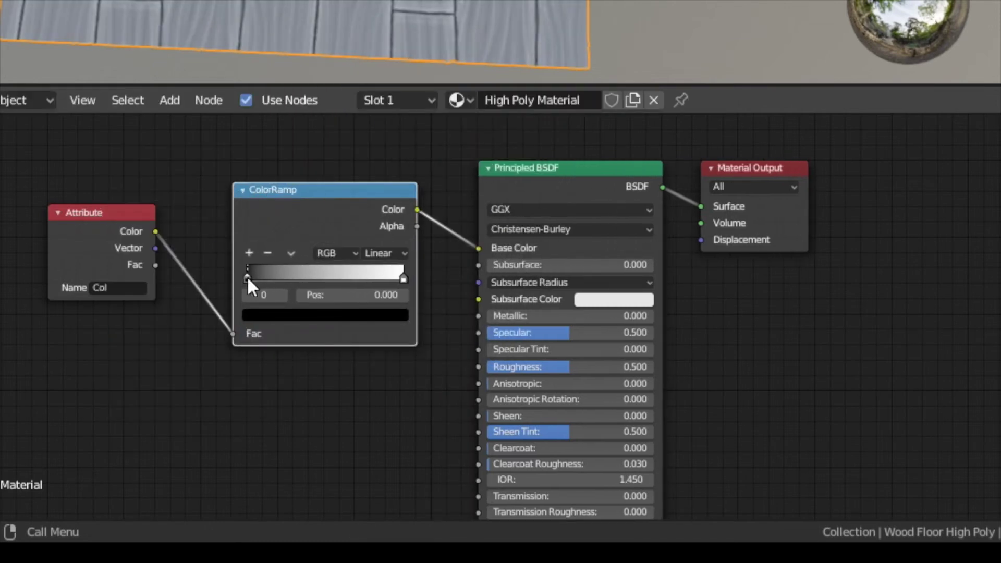
Set the ramp's end stops to dark brown and peach.
left_click(255, 314)
left_click_drag(367, 176, 371, 189)
left_click(295, 186)
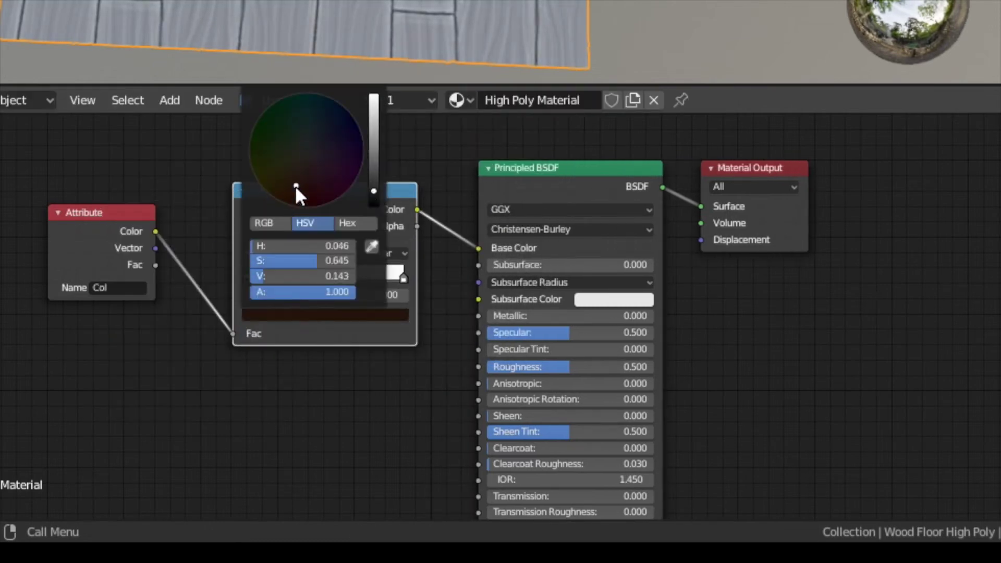
left_click_drag(295, 185, 298, 183)
left_click(336, 276)
left_click(317, 314)
left_click(298, 170)
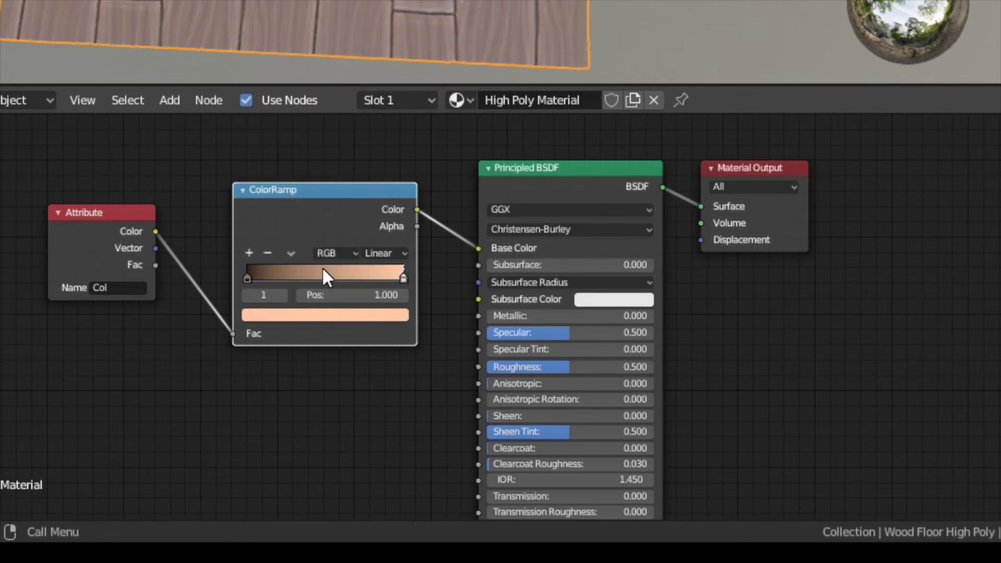
Add middle ramp stops, including one at 0.750, coloured in darker browns.
left_click(327, 274, "ctrl")
left_click(323, 314)
left_click_drag(299, 180, 297, 175)
left_click_drag(373, 122, 374, 126)
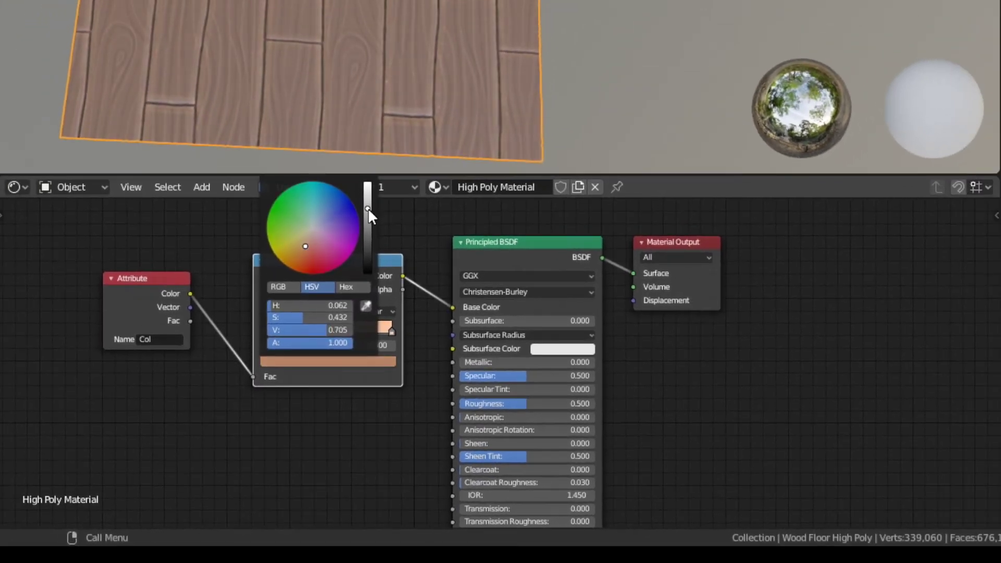
left_click(299, 361)
left_click_drag(367, 208, 367, 236)
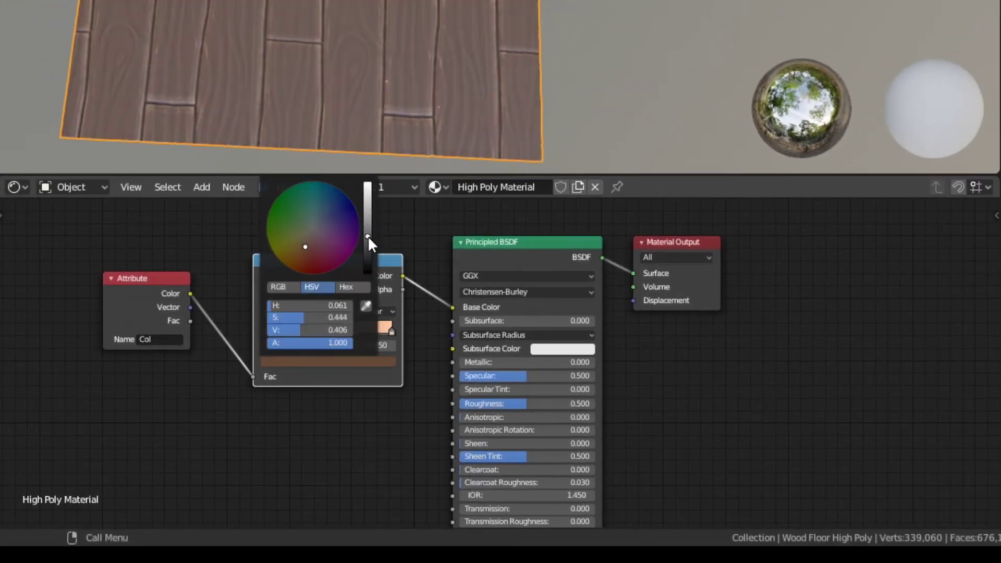
left_click_drag(305, 246, 306, 244)
mouse_move(368, 223)
left_mouse_down()
mouse_move(362, 233)
mouse_move(373, 233)
left_mouse_up()
left_click(265, 311)
left_click(308, 361)
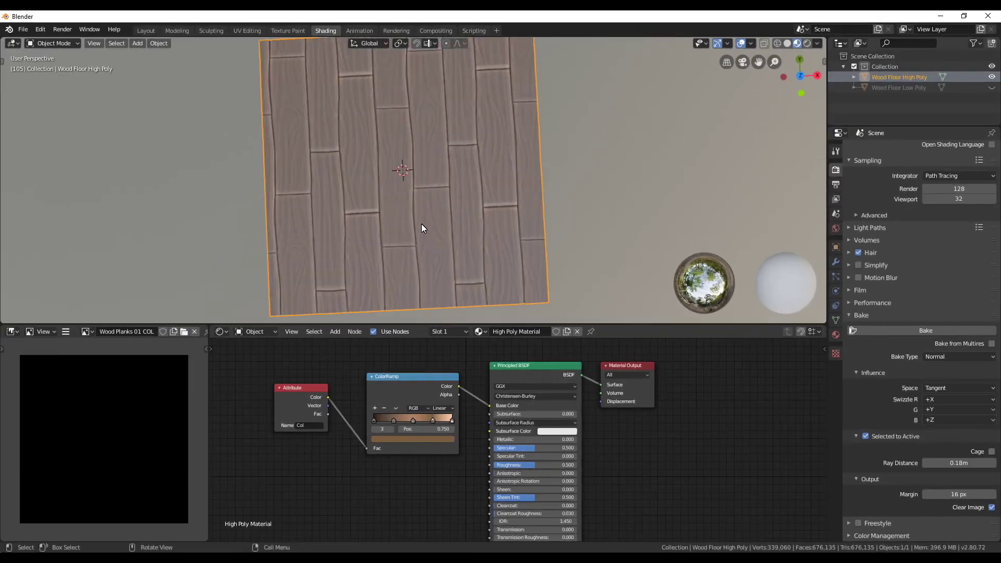
Unhide and select the low-poly floor, with the Wood Planks 01 COL node in view.
middle_click_drag(421, 223, 438, 219)
left_click(992, 87)
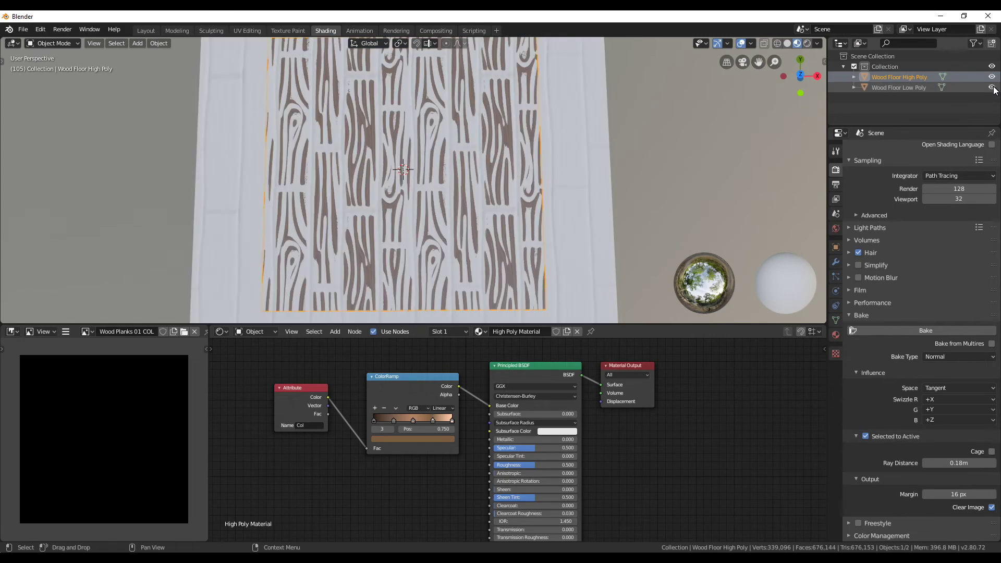
scroll(602, 176, "down", 2)
left_click(897, 87)
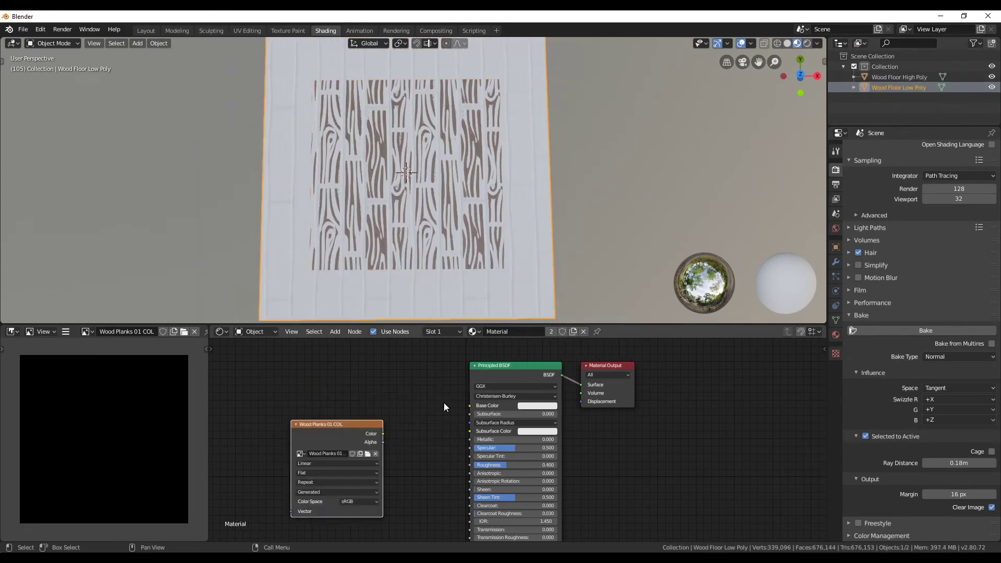
left_click_drag(323, 431, 320, 393)
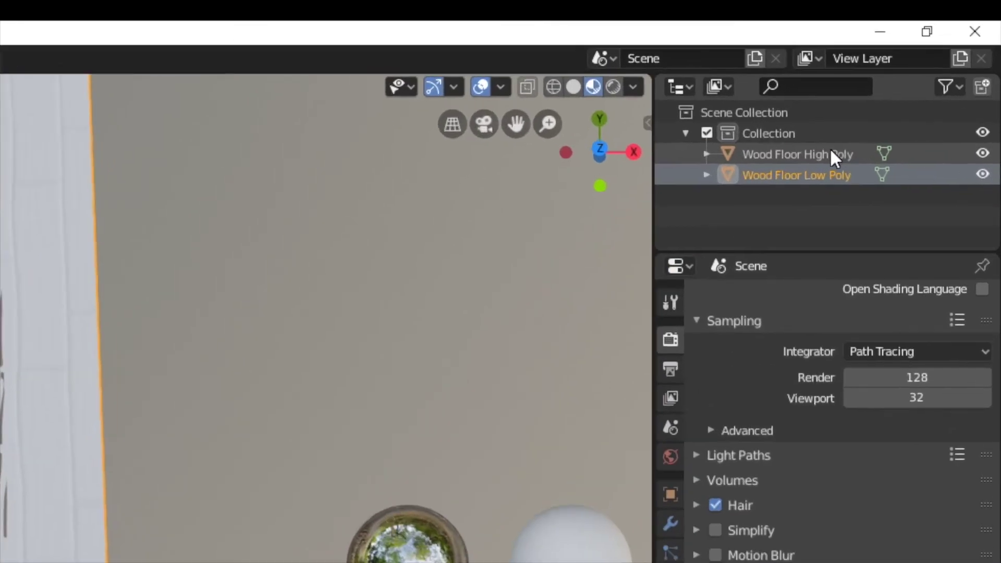
Bake Diffuse colour only, without Direct and Indirect, from High Poly onto Low Poly.
left_click(913, 76)
left_click(824, 167, "ctrl")
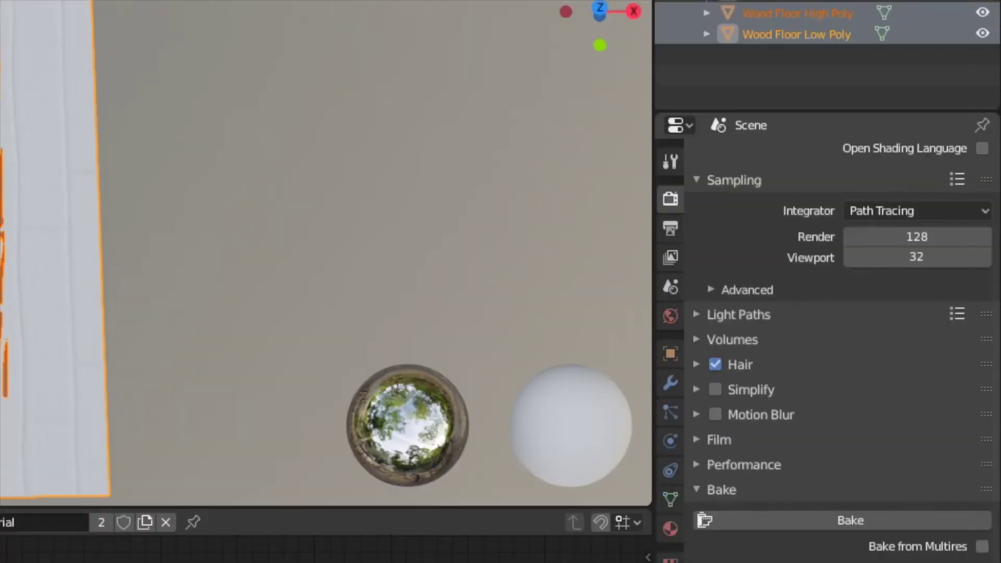
left_click(908, 562)
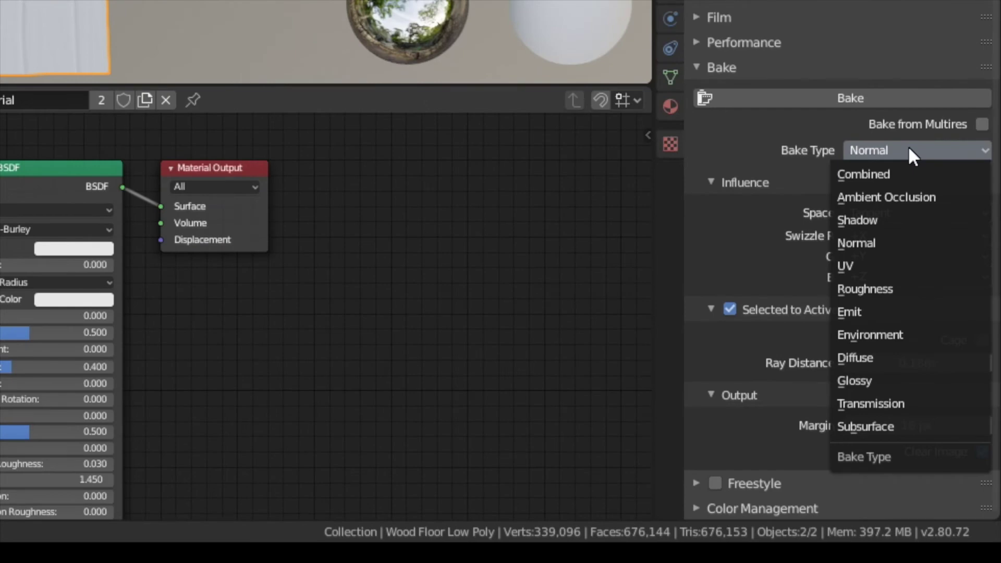
left_click(869, 358)
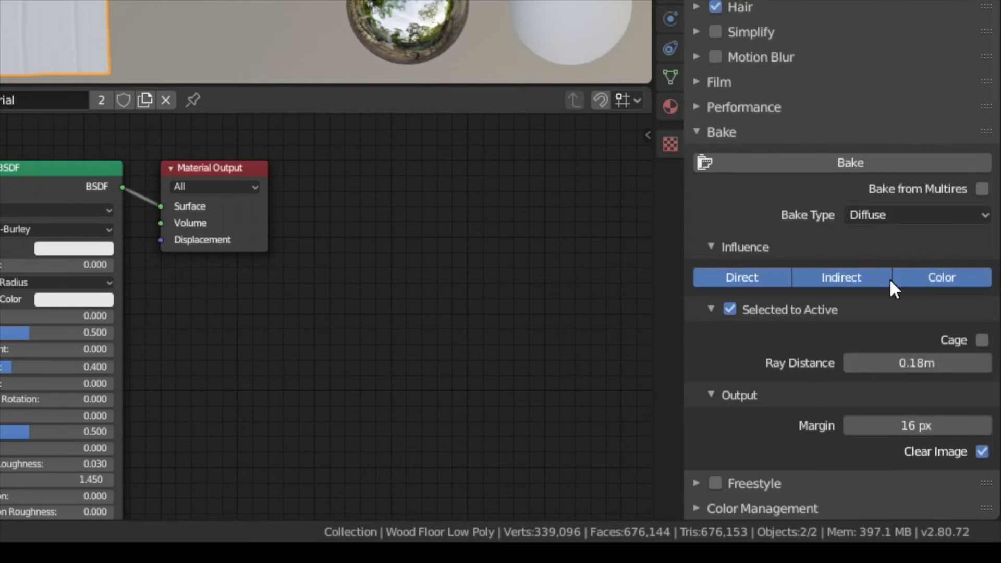
left_click(844, 276)
left_click(763, 279)
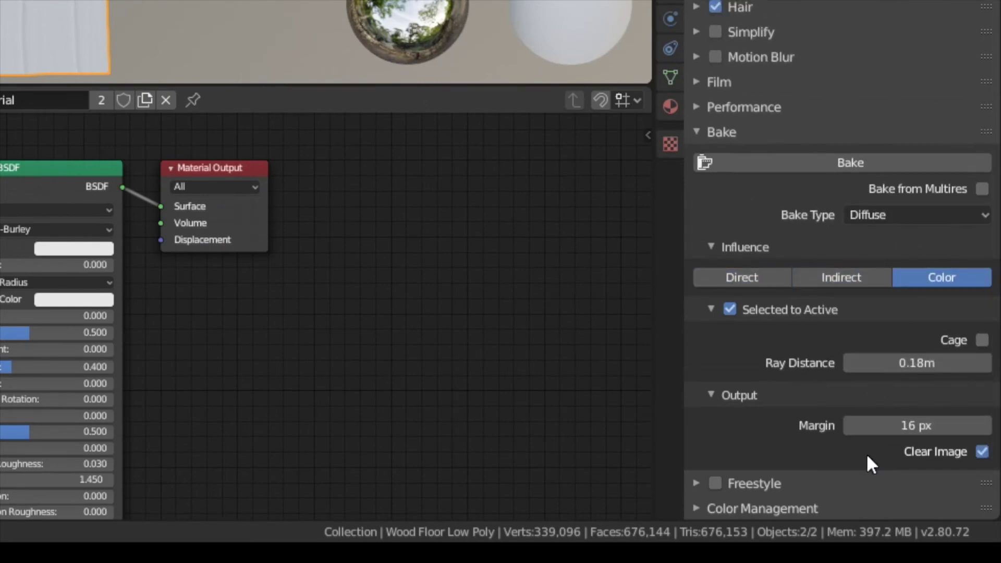
left_click(805, 162)
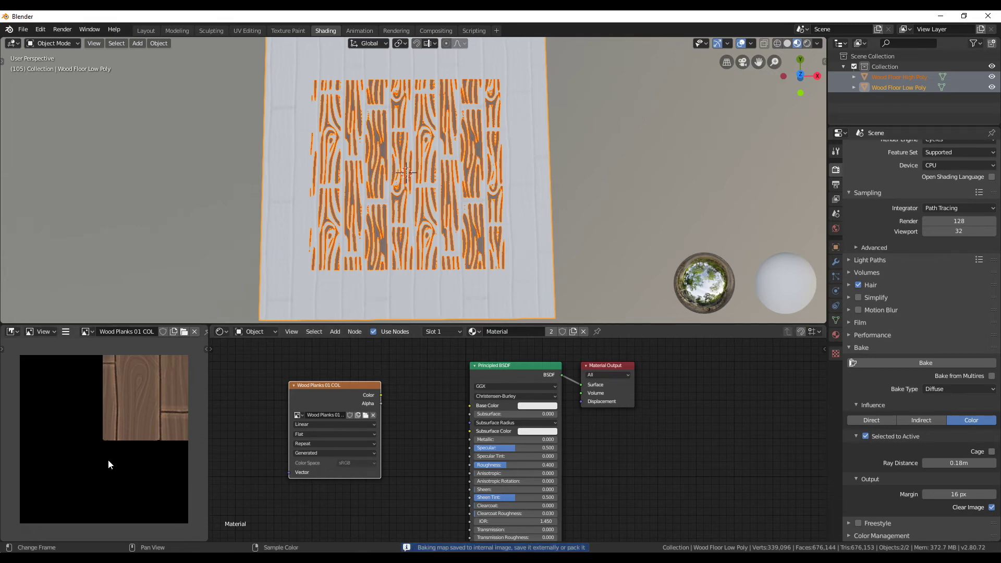
In the Layout workspace, select only the low-poly plane and bring it back to Object Mode.
left_click(146, 31)
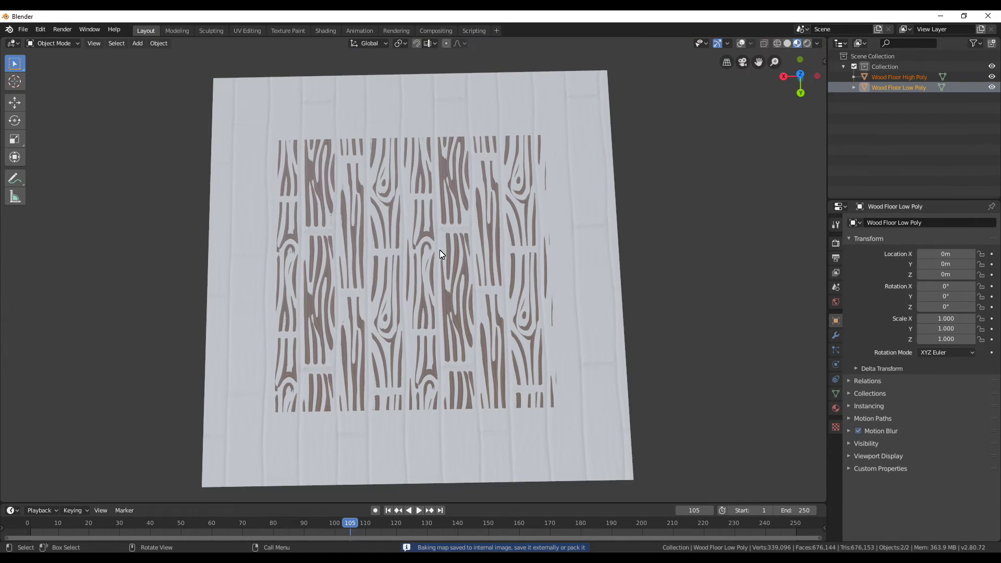
scroll(439, 254, "down", 1)
left_click(897, 87)
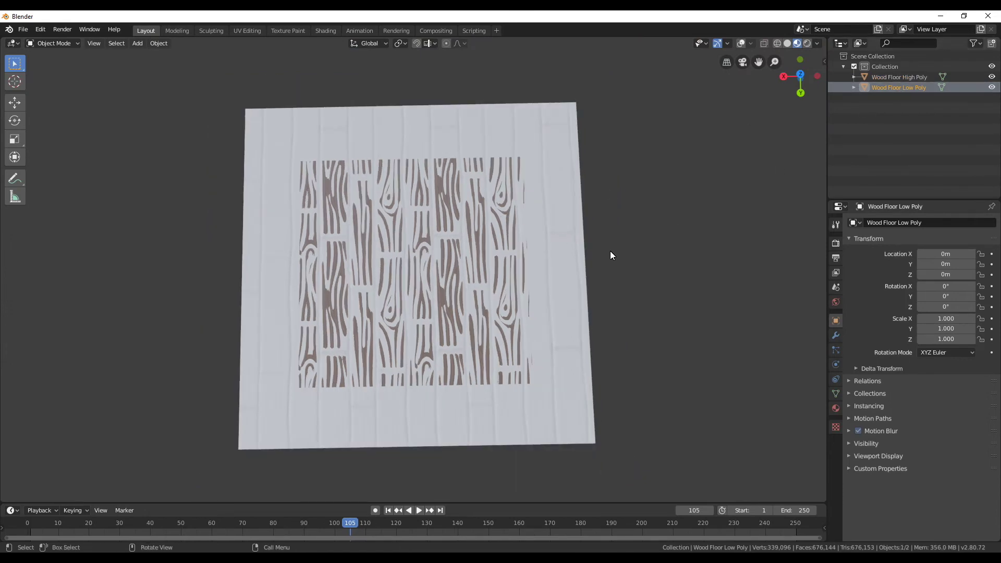
key("Tab")
left_click(547, 224)
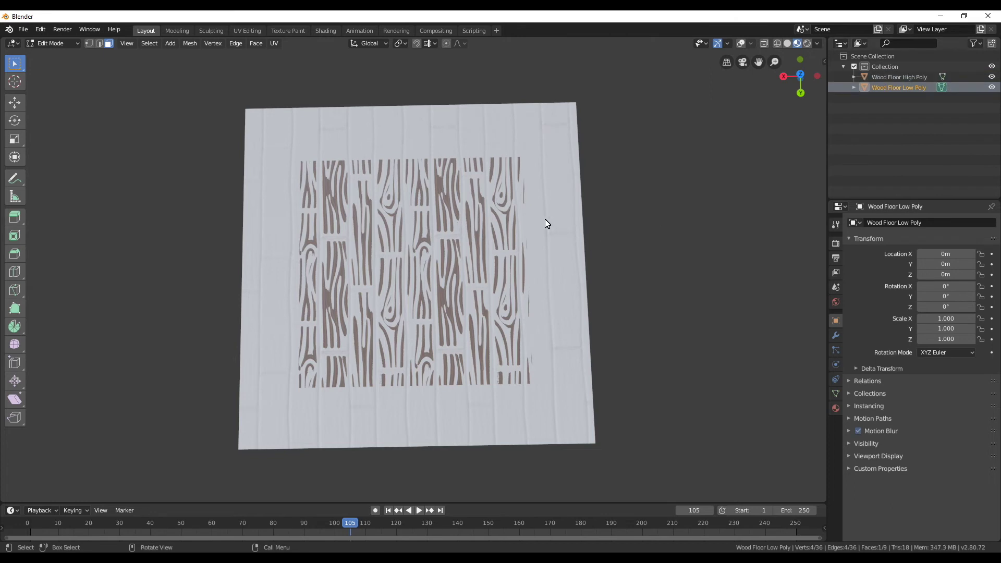
left_click(69, 43)
left_click(57, 54)
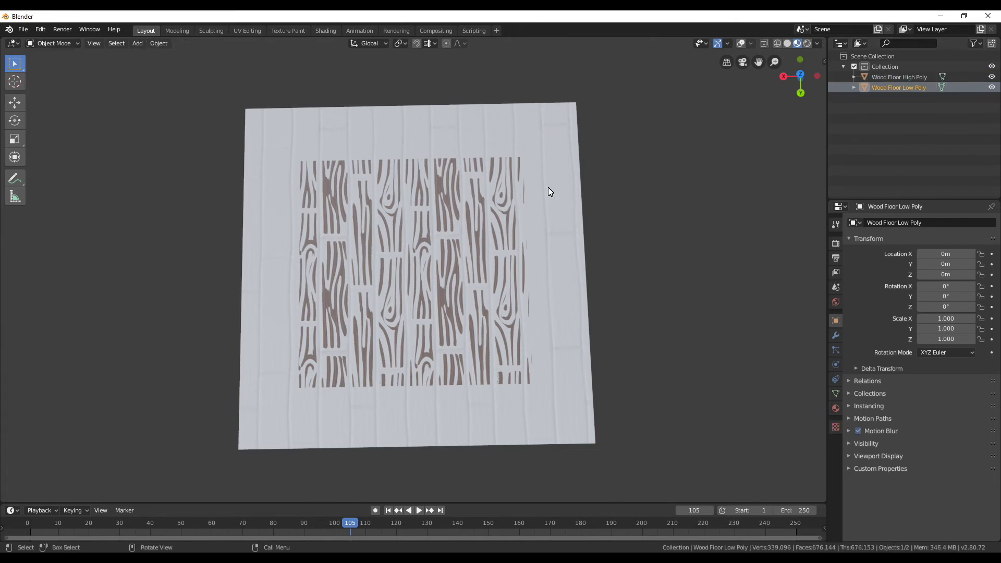
Turn viewport overlays back on and put the low-poly plane into Edit Mode.
scroll(566, 238, "down", 3)
left_click(740, 43)
scroll(539, 268, "up", 3)
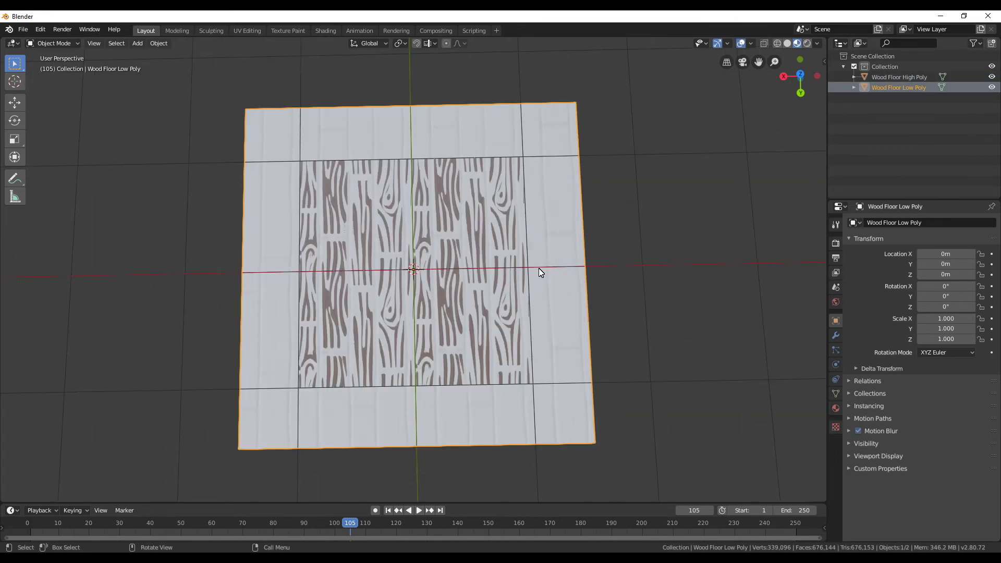
key("Tab")
middle_click_drag(539, 269, 556, 317)
Select the eight outer faces surrounding the centre face.
left_click(404, 274)
left_click(313, 151)
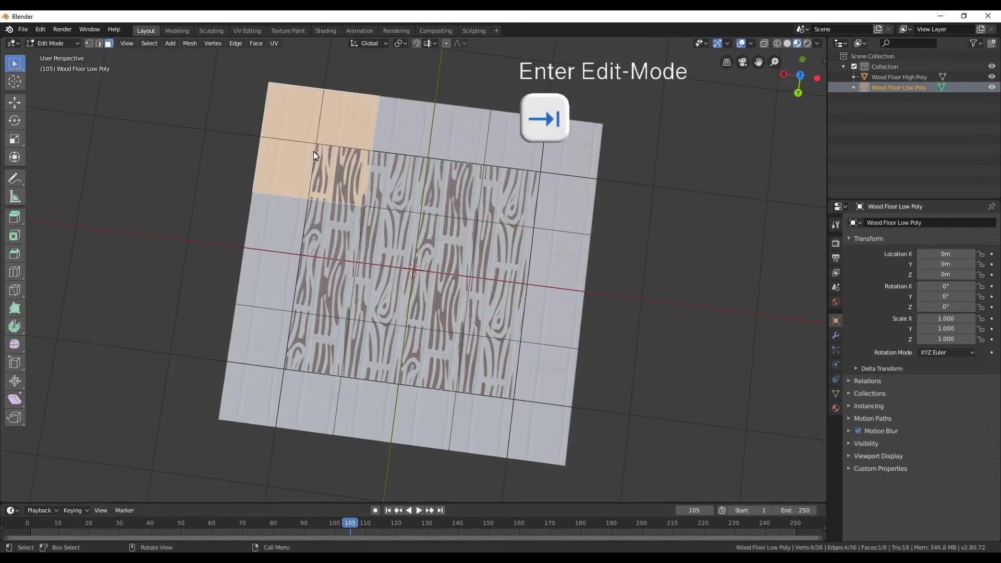
left_click(547, 172, "shift")
left_click(424, 167, "shift")
left_click(564, 304, "shift")
left_click(510, 412, "shift")
left_click(365, 401, "shift")
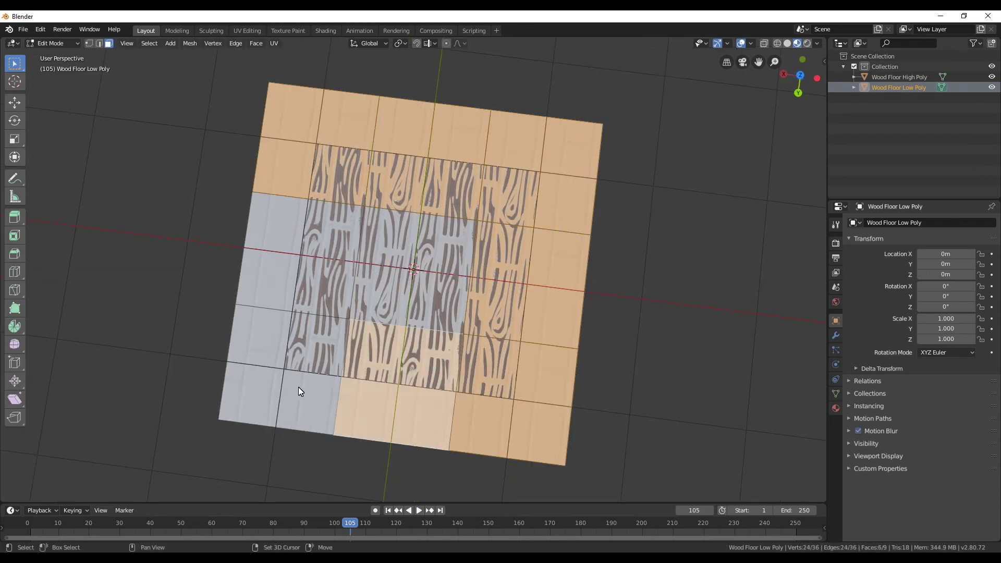
left_click(287, 292, "shift")
left_click(281, 364, "shift")
Delete the selected vertices, leaving only the centre face, and return to Object Mode.
key("x")
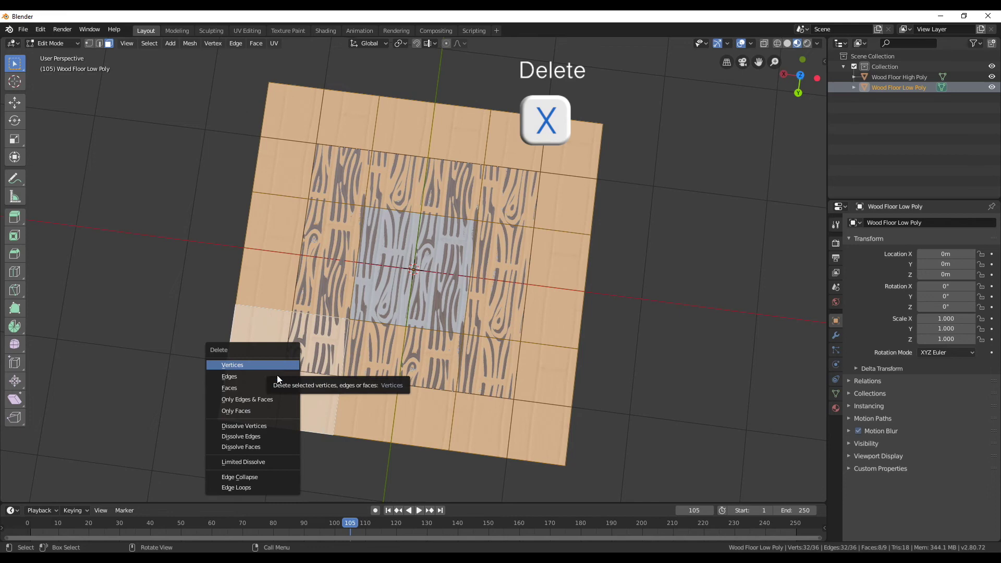
left_click(278, 376)
middle_click_drag(276, 387, 278, 90)
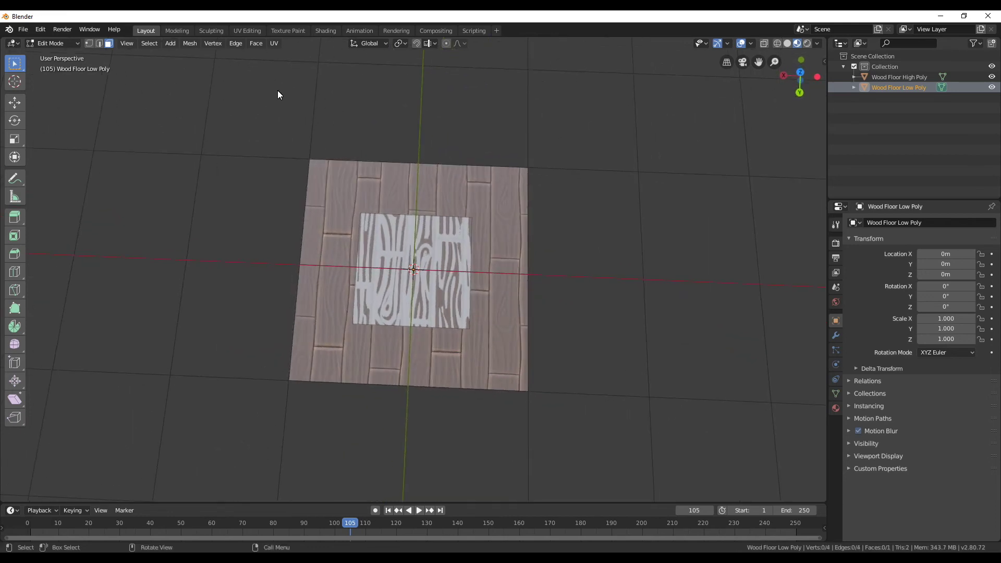
key("Tab")
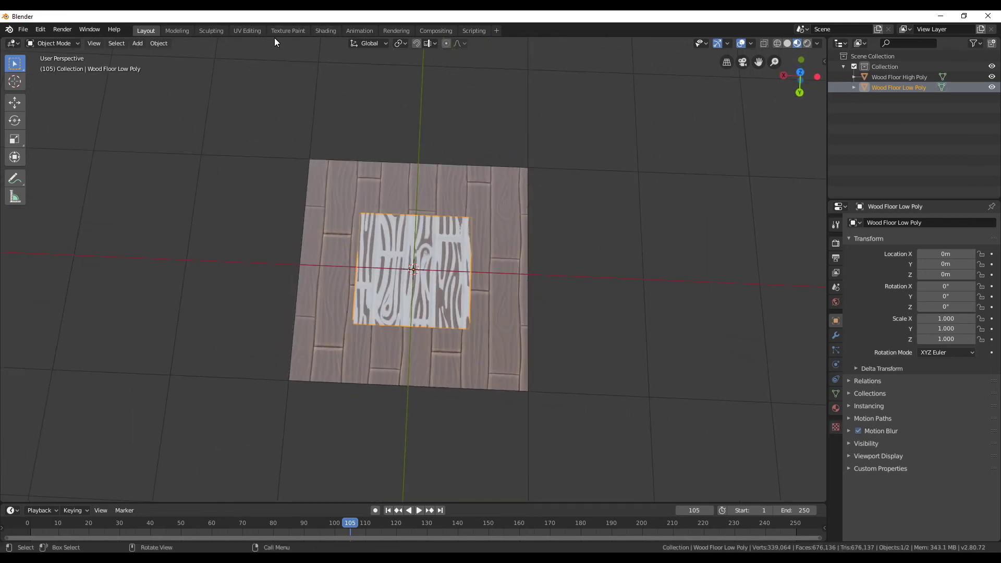
In Shading, select High Poly then Low Poly and bake the diffuse colour onto the centre face.
left_click(325, 30)
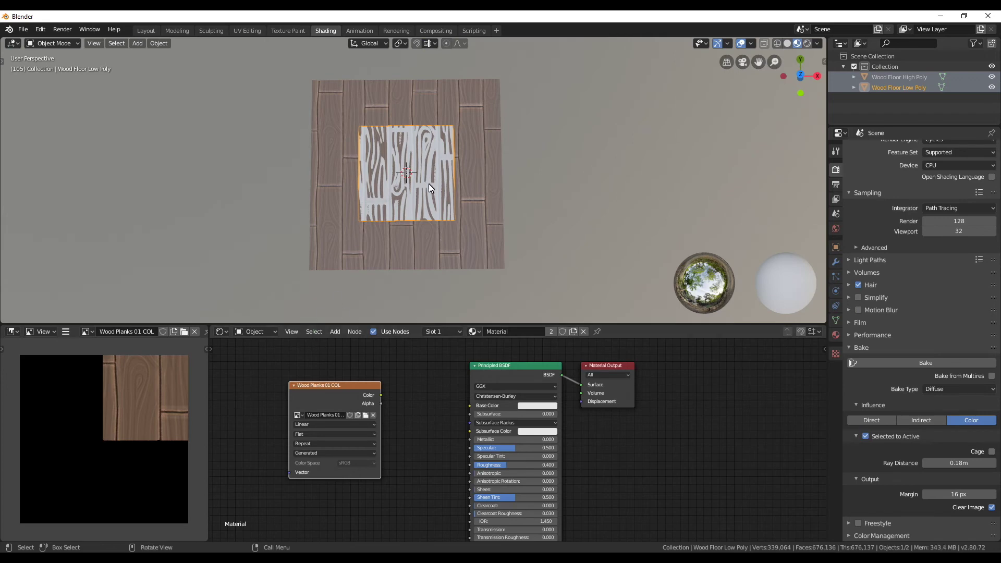
left_click(901, 80)
left_click(899, 87, "ctrl")
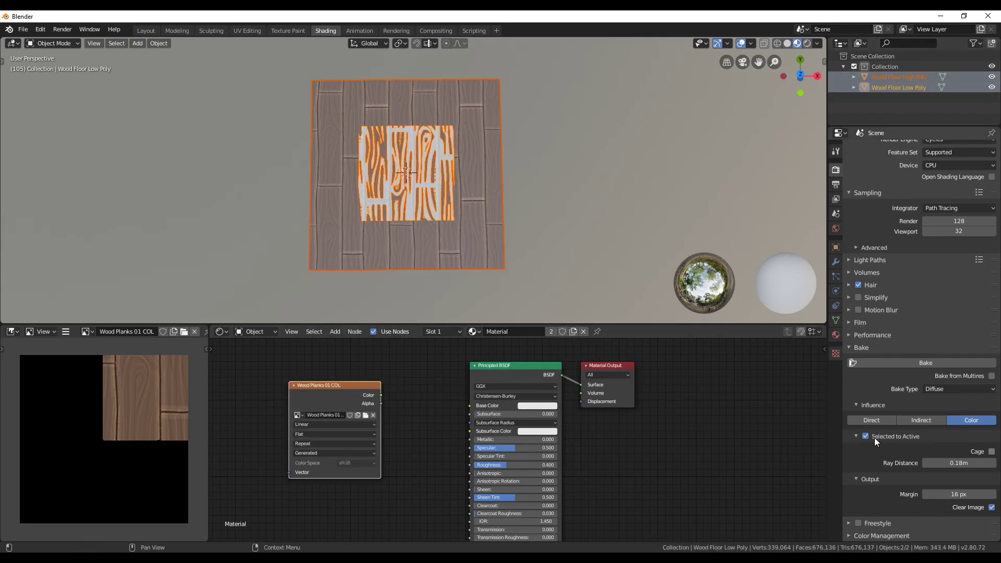
left_click(899, 361)
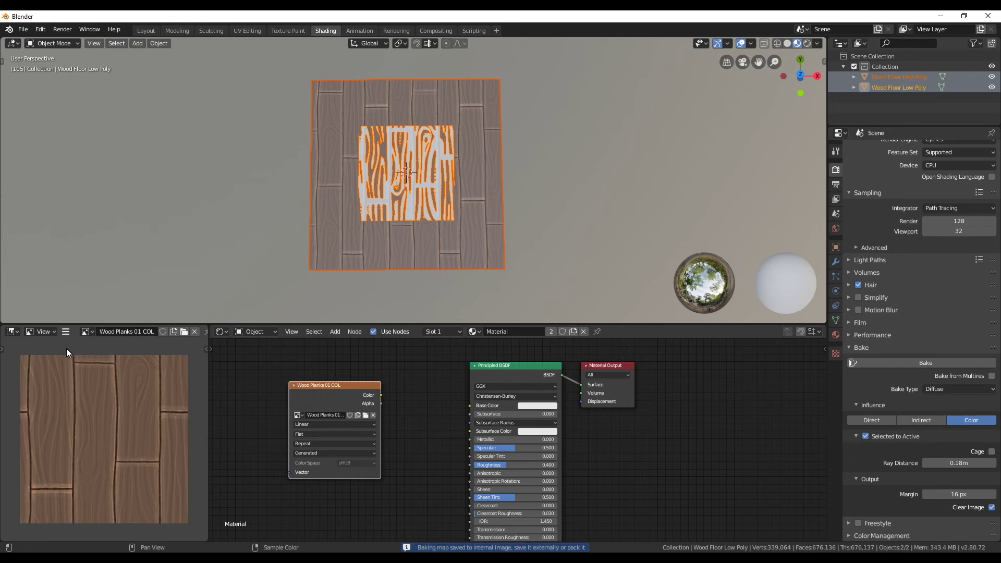
Save the baked Wood Planks 01 COL image to a file.
left_click(66, 332)
mouse_move(84, 353)
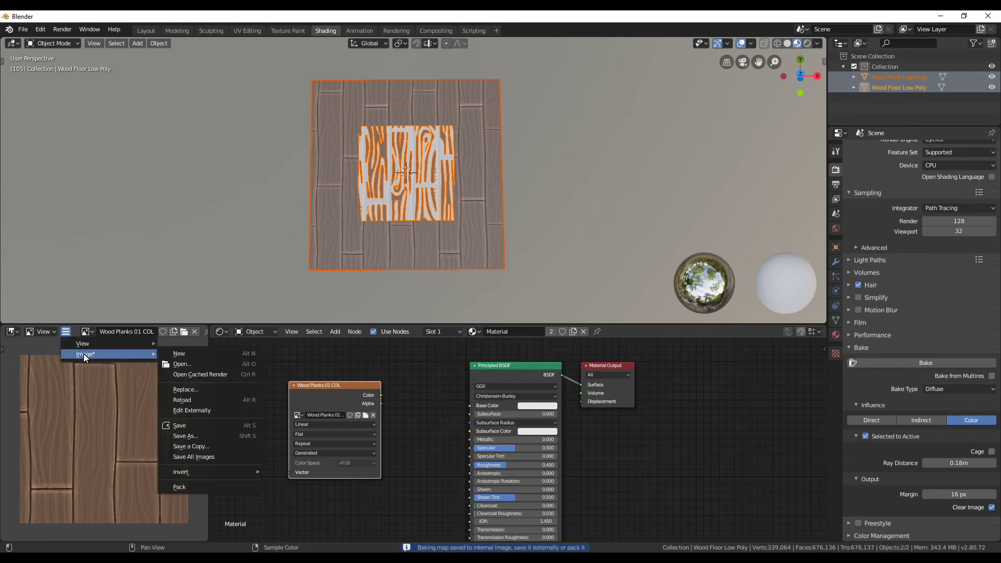
left_click(202, 435)
key("Return")
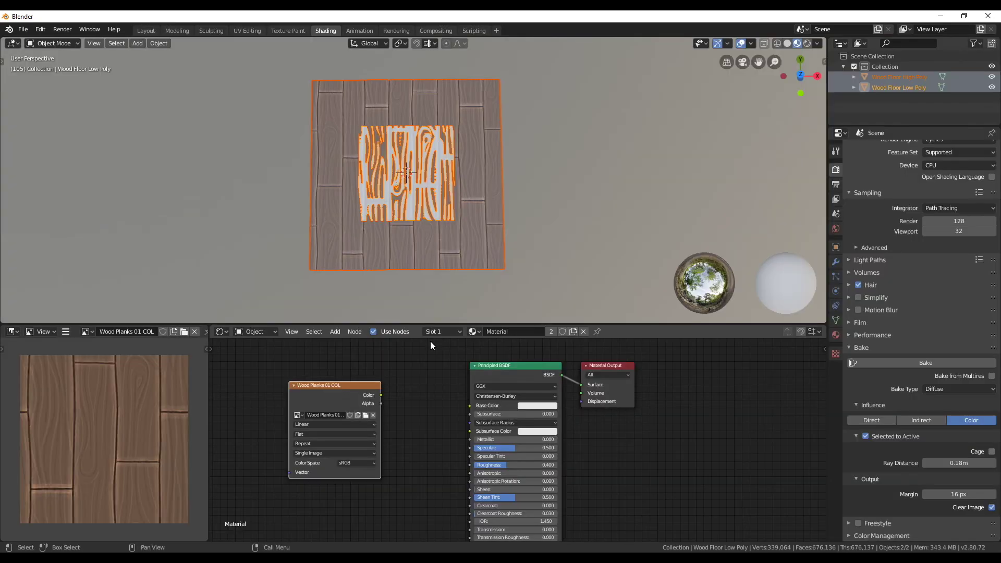
Connect the image node's Color output into the material's Base Color.
middle_click_drag(487, 270, 493, 240)
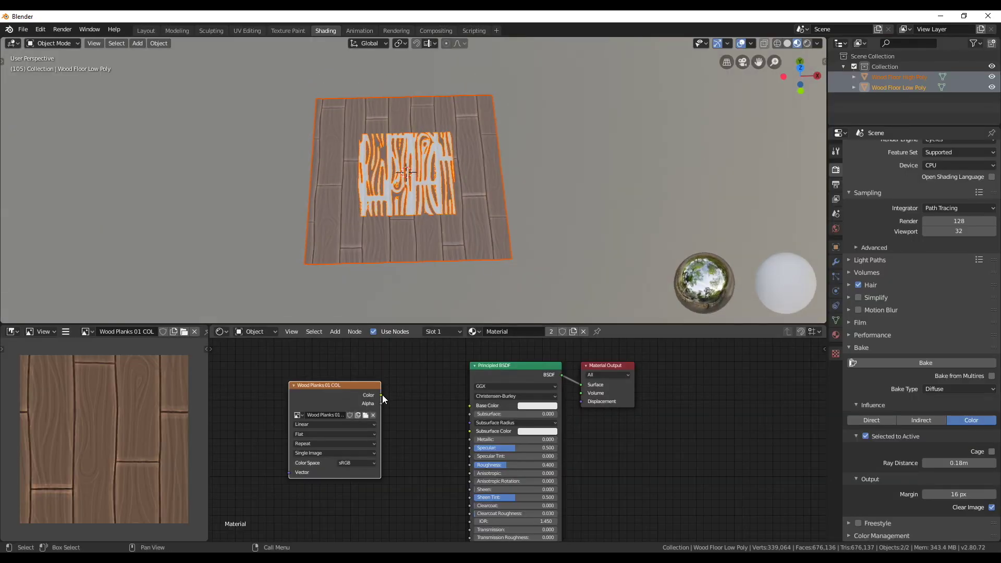
left_click_drag(381, 395, 469, 406)
left_click_drag(329, 395, 352, 402)
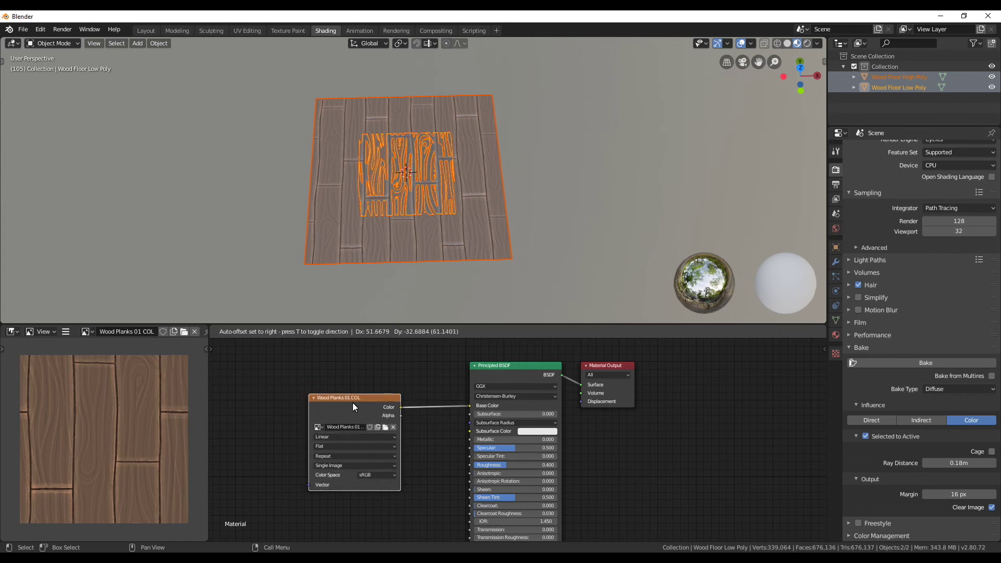
Hide the Wood Floor High Poly object and view the low-poly plane from the top.
left_click(991, 77)
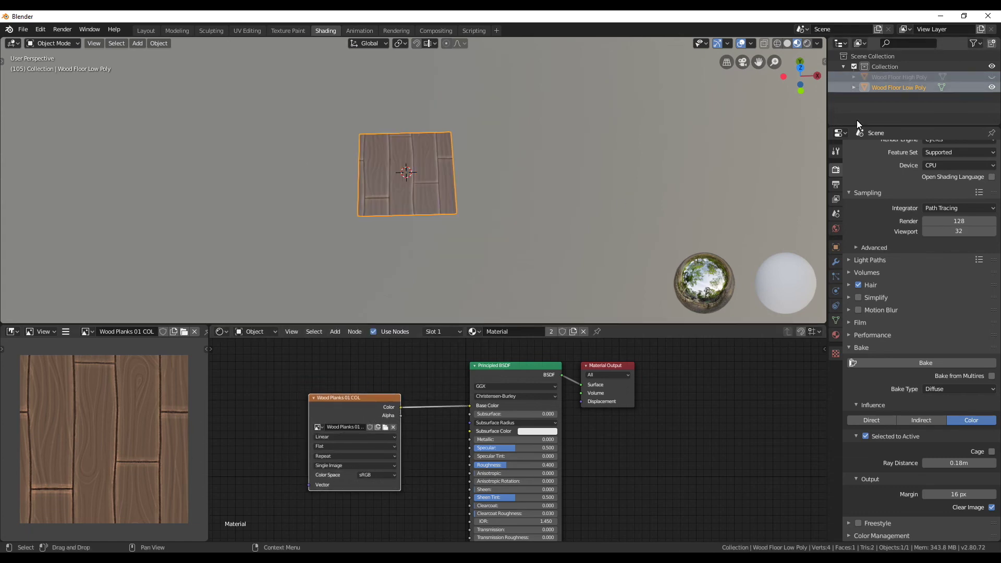
middle_click_drag(729, 167, 577, 216)
scroll(551, 218, "up", 5)
scroll(573, 209, "down", 5)
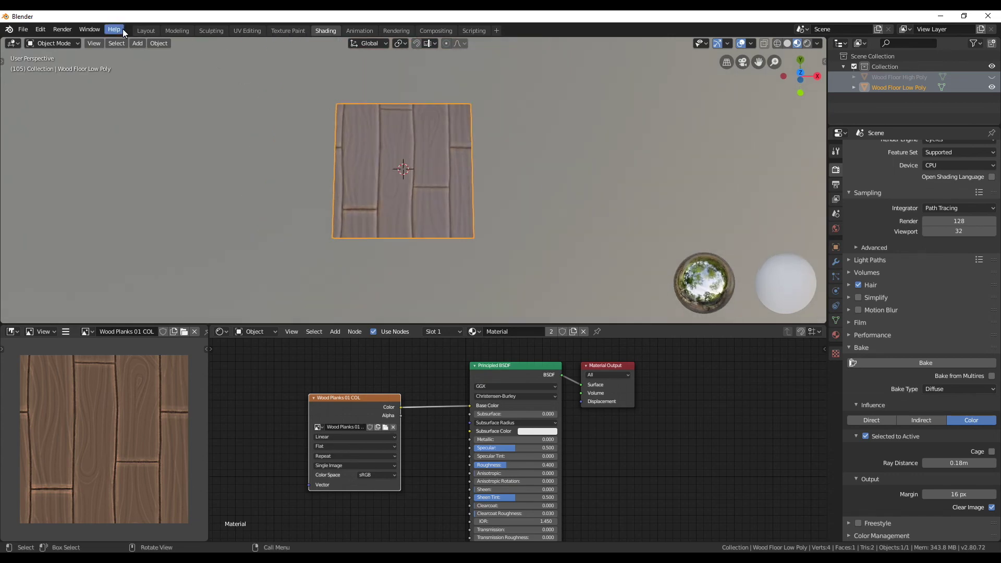
In Layout edit mode, duplicate the plane's face along X into additional floor tiles.
left_click(146, 30)
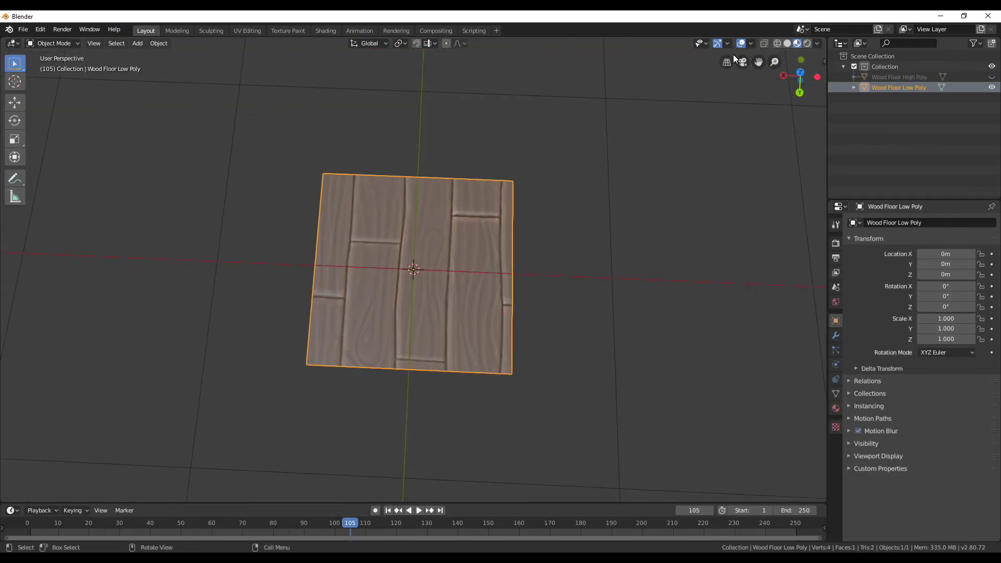
left_click(716, 44)
left_click(716, 43)
key("Tab")
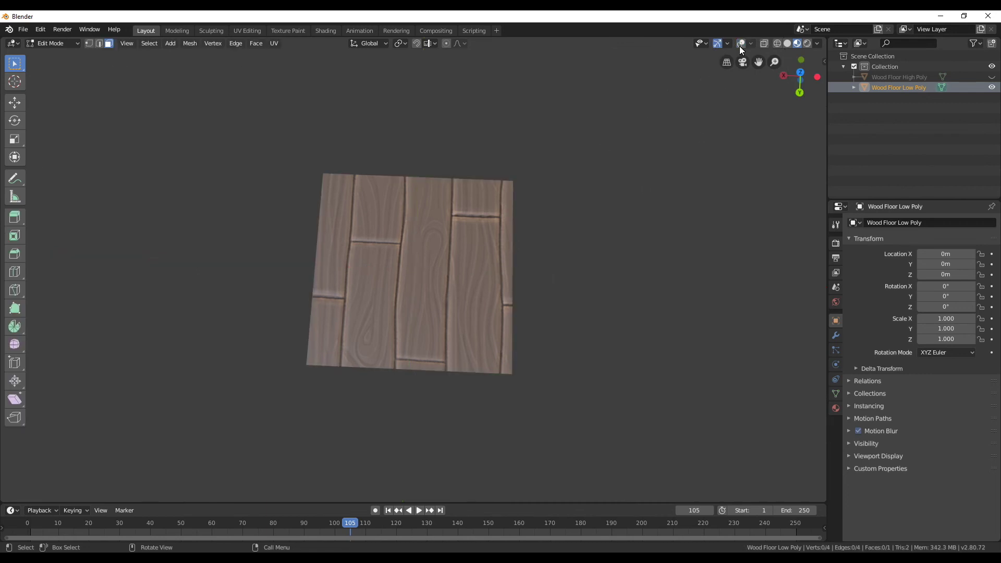
left_click(740, 44)
left_click(458, 226)
key("shift+d")
key("x")
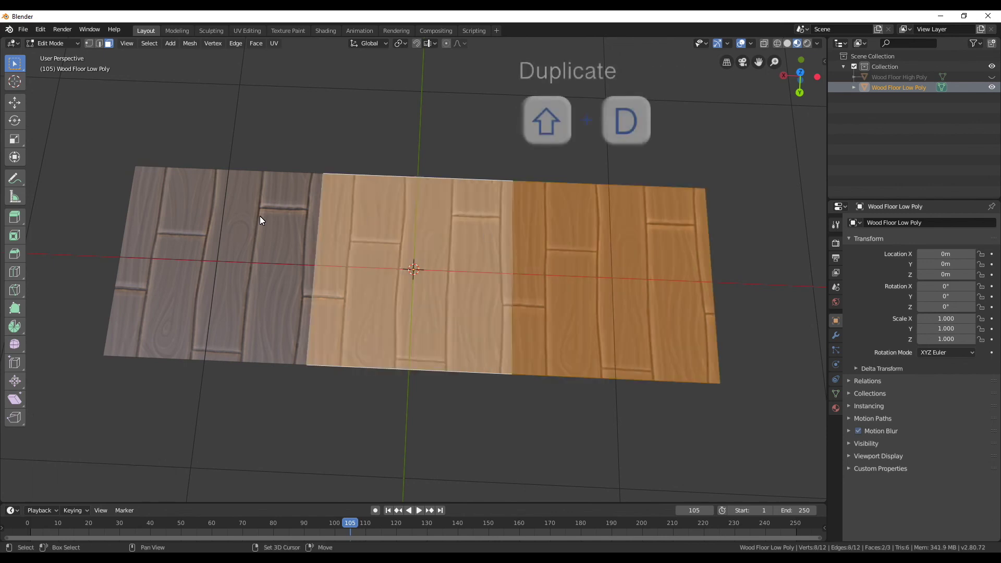
key("shift+d")
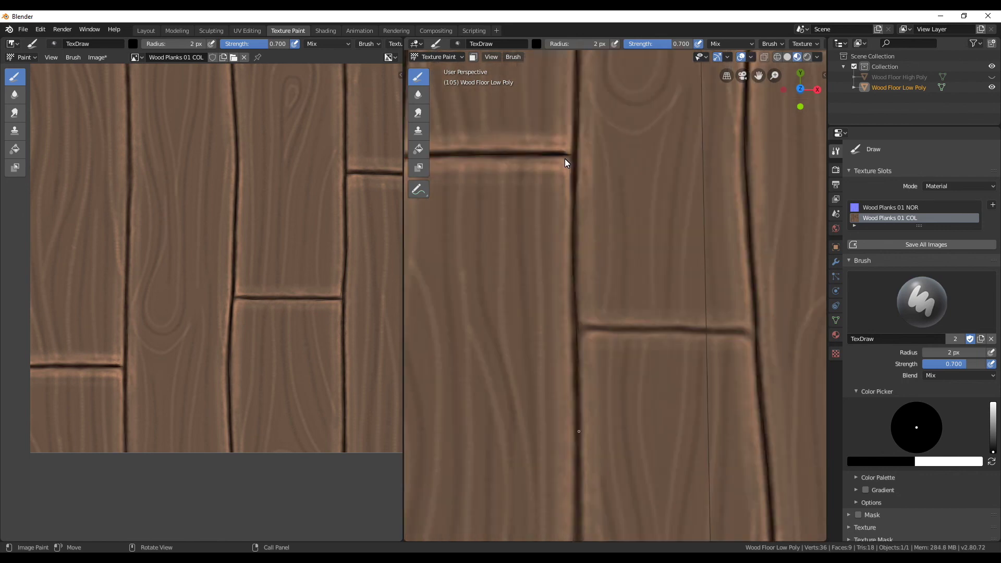
Sample the wood colour for touch-ups, then save the painted image as Wood Planks 01 COL.png.
key("s")
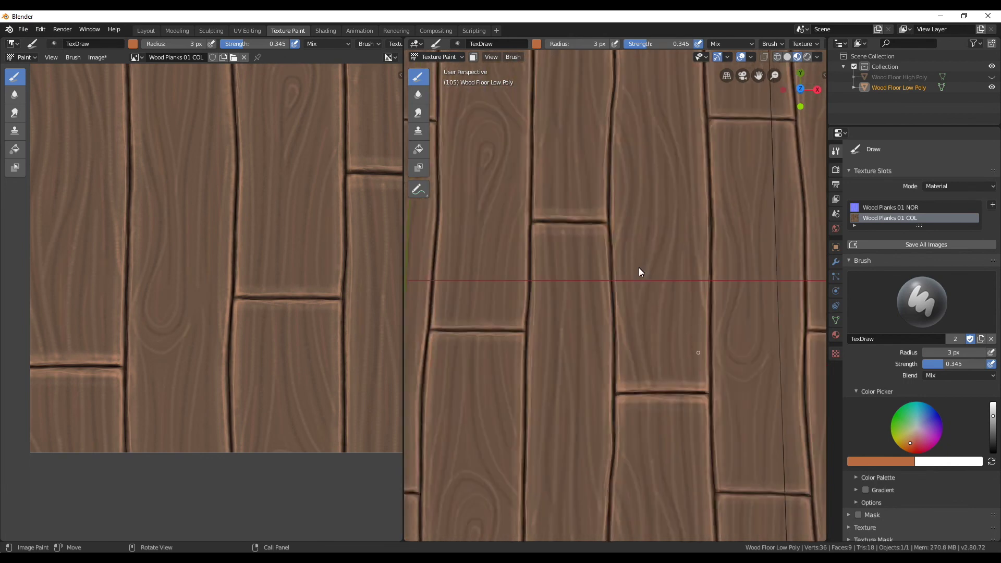
middle_click_drag(639, 267, 616, 351, "ctrl")
middle_click_drag(340, 342, 333, 386, "ctrl")
scroll(334, 323, "up", 2)
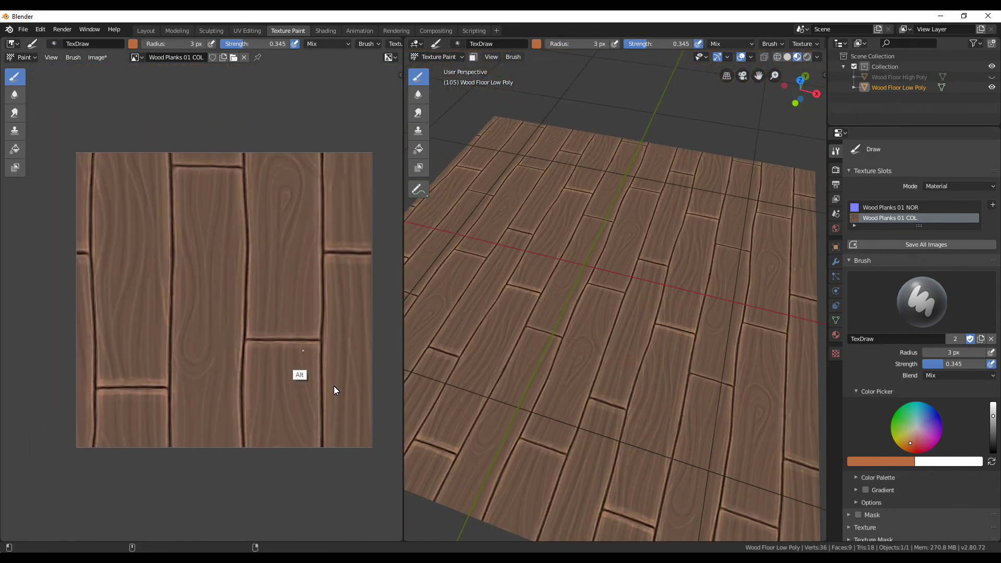
key("alt+s")
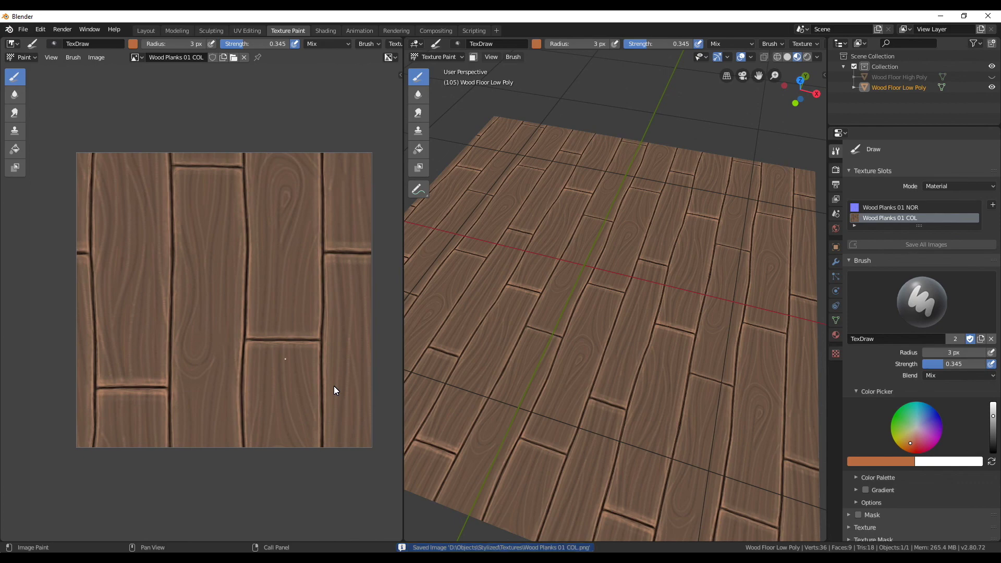